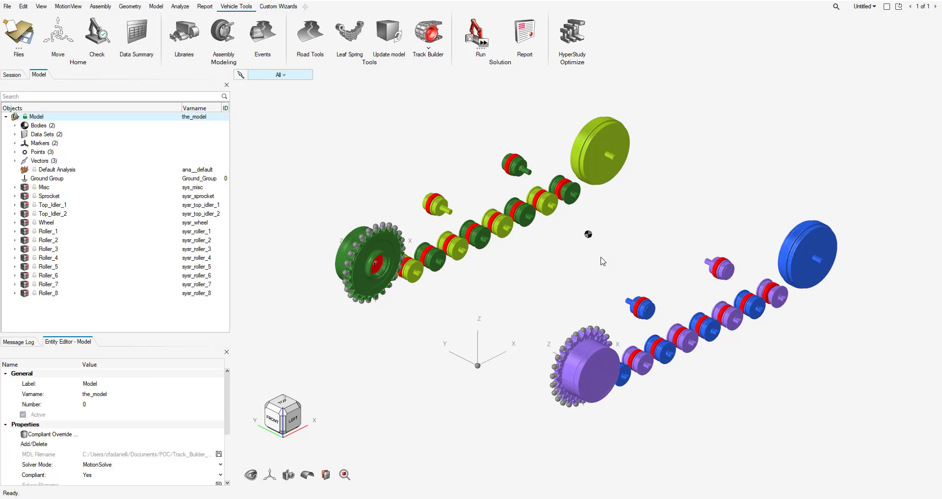
Start the Create Tracks tool and look through the materials available for the wrap.
{"action": "left_click", "coordinate": [428, 41]}
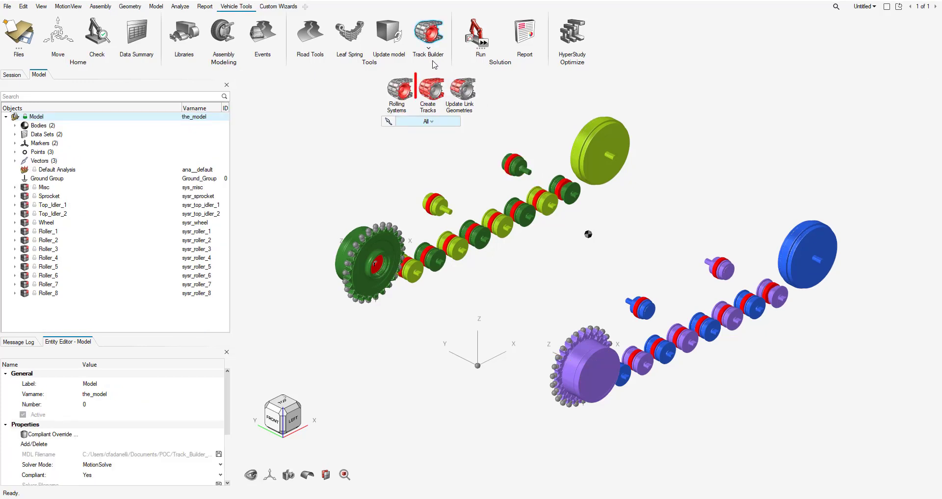
{"action": "left_click", "coordinate": [439, 92]}
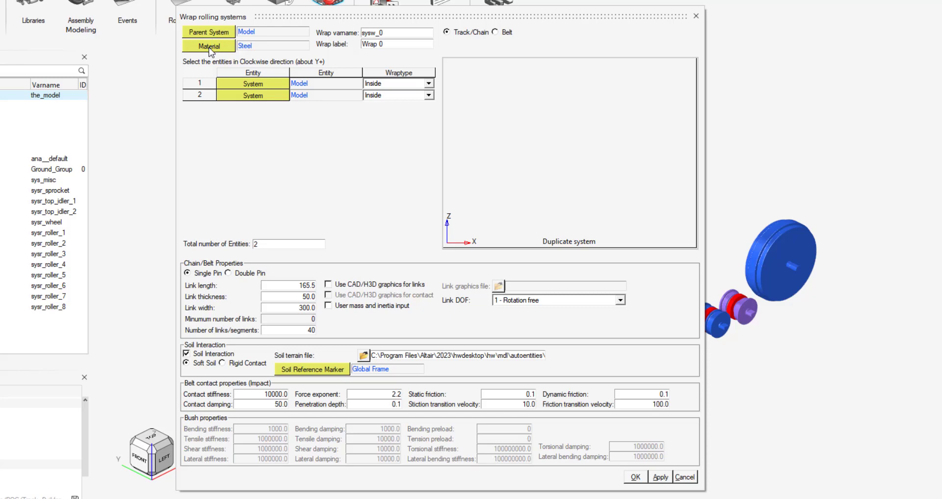
{"action": "left_click", "coordinate": [210, 47]}
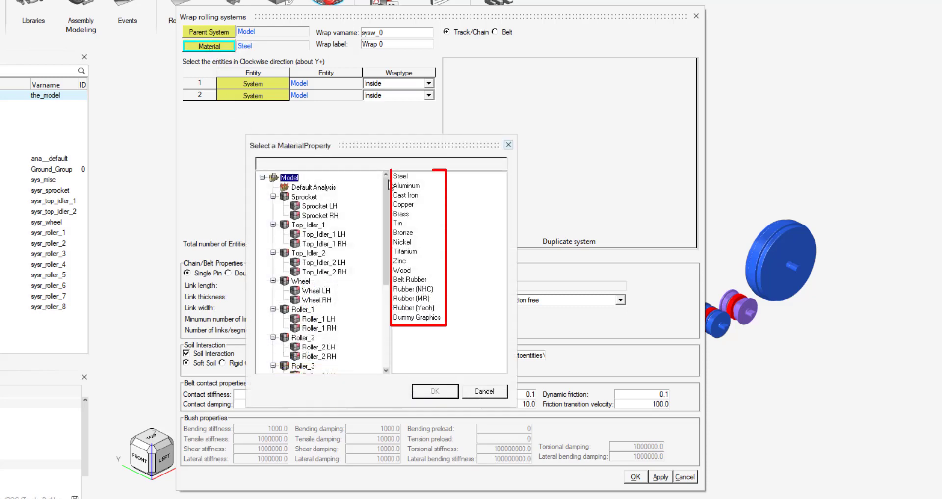
{"action": "left_click", "coordinate": [509, 146]}
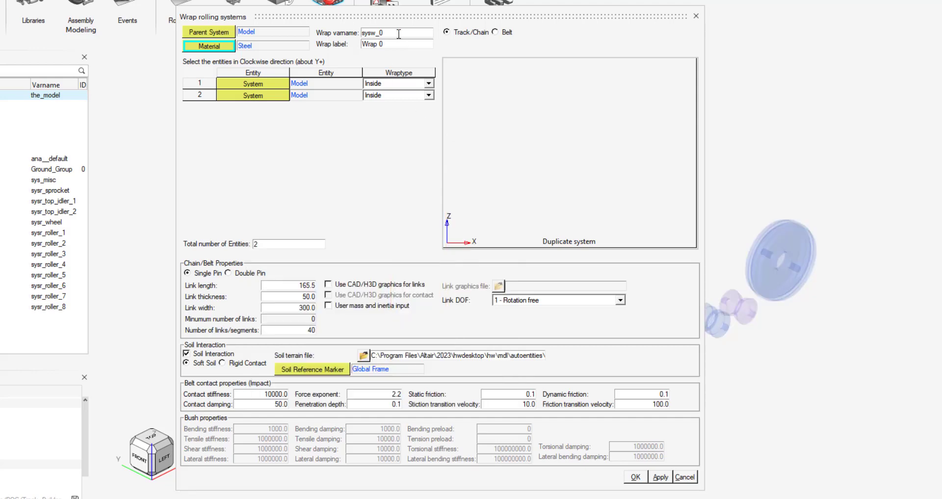
Set the wrap's varname to sysw_left and its label to Left, with a total of 12 entities.
{"action": "key", "text": "BackSpace"}
{"action": "type", "text": "left"}
{"action": "triple_click", "coordinate": [388, 44]}
{"action": "type", "text": "Left"}
{"action": "left_click", "coordinate": [276, 244]}
{"action": "type", "text": "12"}
{"action": "key", "text": "Return"}
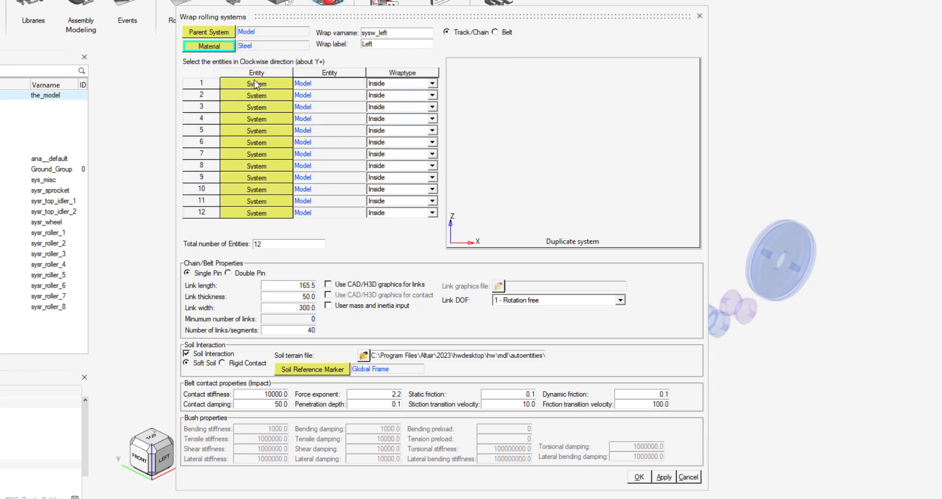
Assign Sprocket LH, Top_Idler_1 LH and Top_Idler_2 LH as wrap entities 1 to 3.
{"action": "left_click", "coordinate": [255, 87]}
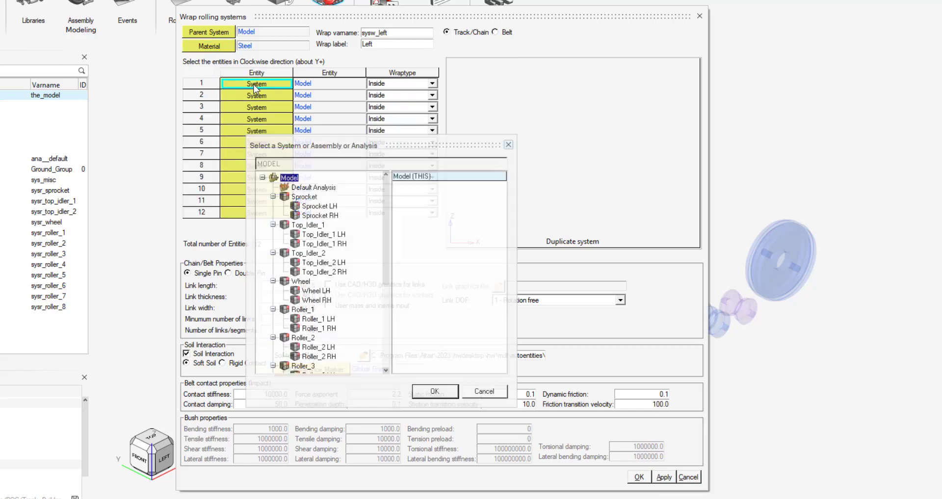
{"action": "left_click", "coordinate": [316, 206]}
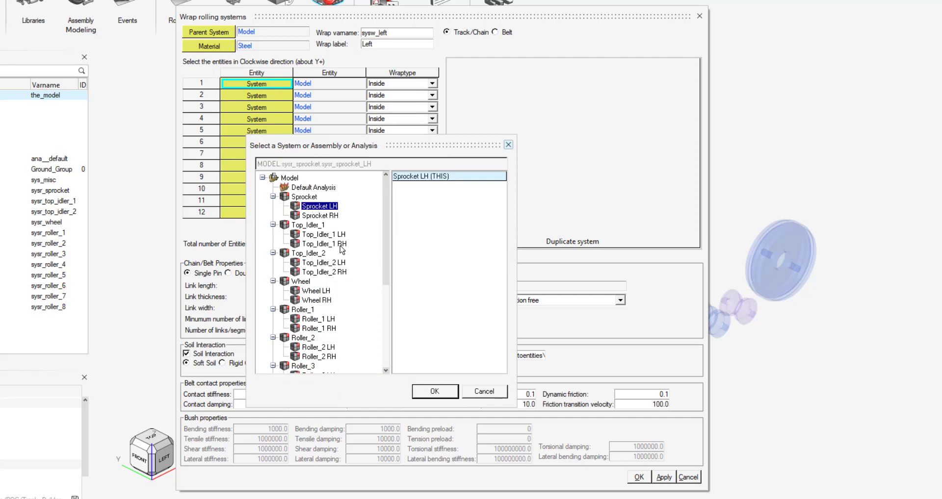
{"action": "left_click", "coordinate": [435, 391]}
{"action": "left_click", "coordinate": [256, 97]}
{"action": "left_click", "coordinate": [323, 234]}
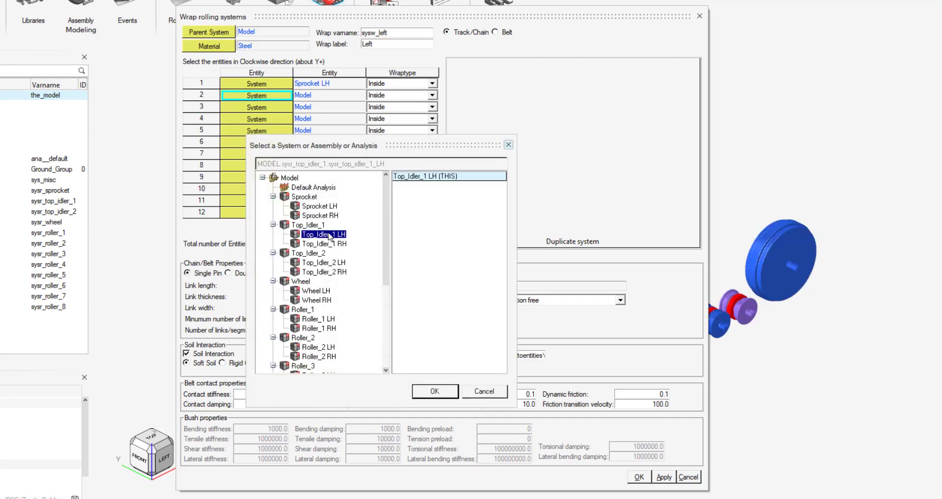
{"action": "left_click", "coordinate": [435, 391]}
{"action": "left_click", "coordinate": [256, 107]}
{"action": "left_click", "coordinate": [323, 263]}
{"action": "left_click", "coordinate": [434, 391]}
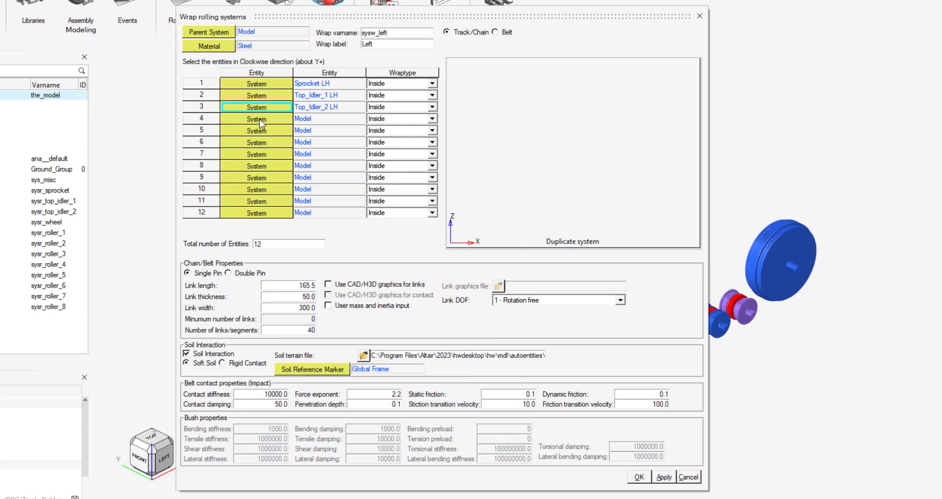
Assign Wheel LH, Roller_1 LH and Roller_2 LH as wrap entities 4 to 6.
{"action": "left_click", "coordinate": [256, 119]}
{"action": "left_click", "coordinate": [317, 291]}
{"action": "left_click", "coordinate": [434, 391]}
{"action": "left_click", "coordinate": [257, 130]}
{"action": "left_click", "coordinate": [317, 319]}
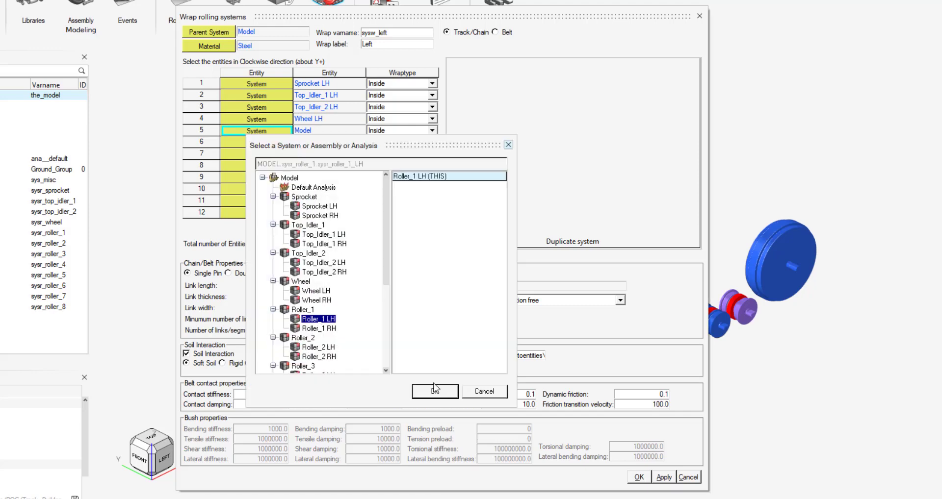
{"action": "left_click", "coordinate": [434, 391]}
{"action": "left_click", "coordinate": [256, 143]}
{"action": "left_click", "coordinate": [317, 346]}
{"action": "left_click", "coordinate": [434, 391]}
Assign Roller_3 LH and Roller_4 LH as wrap entities 7 and 8.
{"action": "left_click", "coordinate": [257, 154]}
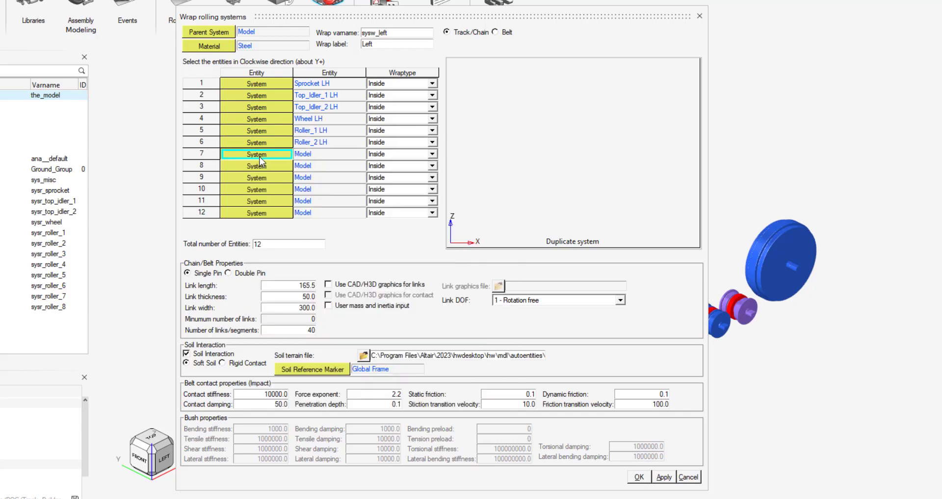
{"action": "scroll", "coordinate": [324, 296], "scroll_direction": "down", "scroll_amount": 4}
{"action": "left_click", "coordinate": [318, 271]}
{"action": "left_click", "coordinate": [435, 391]}
{"action": "left_click", "coordinate": [256, 166]}
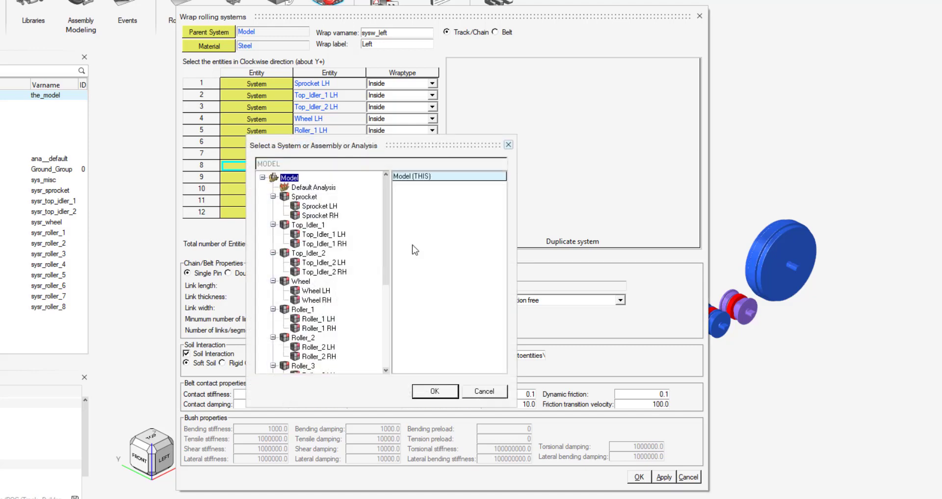
{"action": "scroll", "coordinate": [323, 275], "scroll_direction": "down", "scroll_amount": 5}
{"action": "left_click", "coordinate": [318, 248]}
{"action": "left_click", "coordinate": [434, 391]}
Assign Roller_5 LH and Roller_6 LH as wrap entities 9 and 10.
{"action": "left_click", "coordinate": [256, 178]}
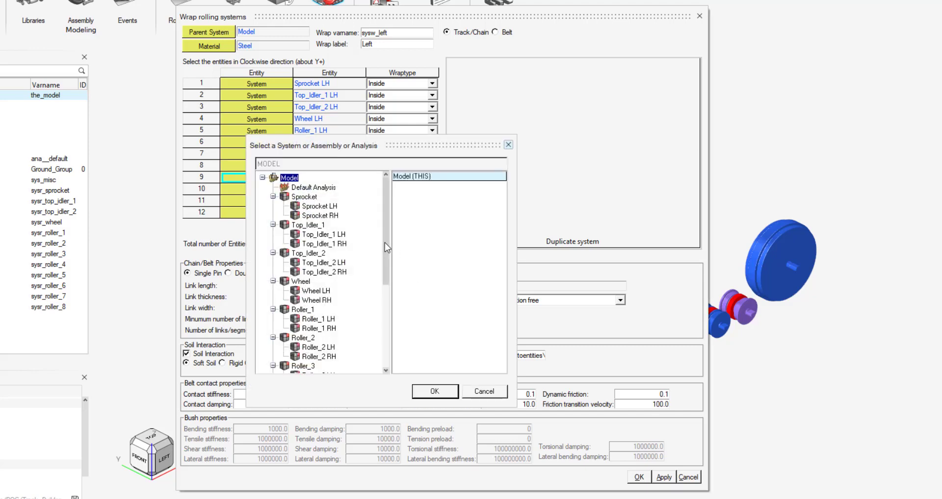
{"action": "scroll", "coordinate": [385, 242], "scroll_direction": "down", "scroll_amount": 5}
{"action": "double_click", "coordinate": [318, 313]}
{"action": "left_click", "coordinate": [257, 190]}
{"action": "scroll", "coordinate": [323, 294], "scroll_direction": "down", "scroll_amount": 5}
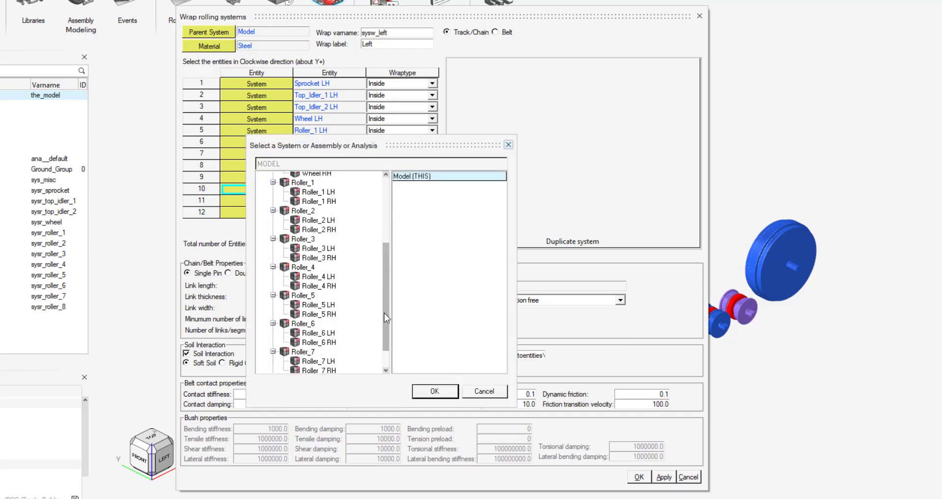
{"action": "left_click", "coordinate": [318, 328]}
{"action": "left_click", "coordinate": [434, 391]}
Assign Roller_7 LH and Roller_8 LH as wrap entities 11 and 12.
{"action": "left_click", "coordinate": [275, 202]}
{"action": "scroll", "coordinate": [363, 273], "scroll_direction": "down", "scroll_amount": 5}
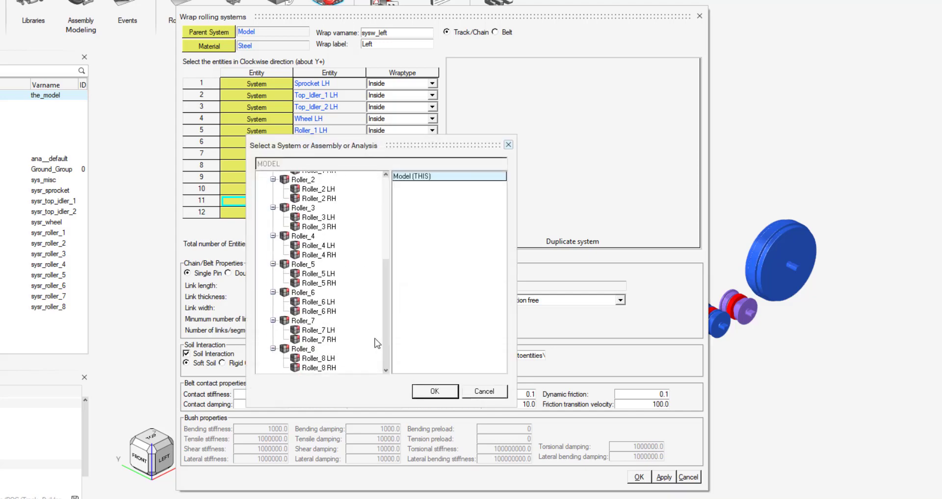
{"action": "left_click", "coordinate": [317, 331]}
{"action": "left_click", "coordinate": [435, 391]}
{"action": "left_click", "coordinate": [256, 213]}
{"action": "scroll", "coordinate": [342, 238], "scroll_direction": "down", "scroll_amount": 5}
{"action": "left_click", "coordinate": [318, 360]}
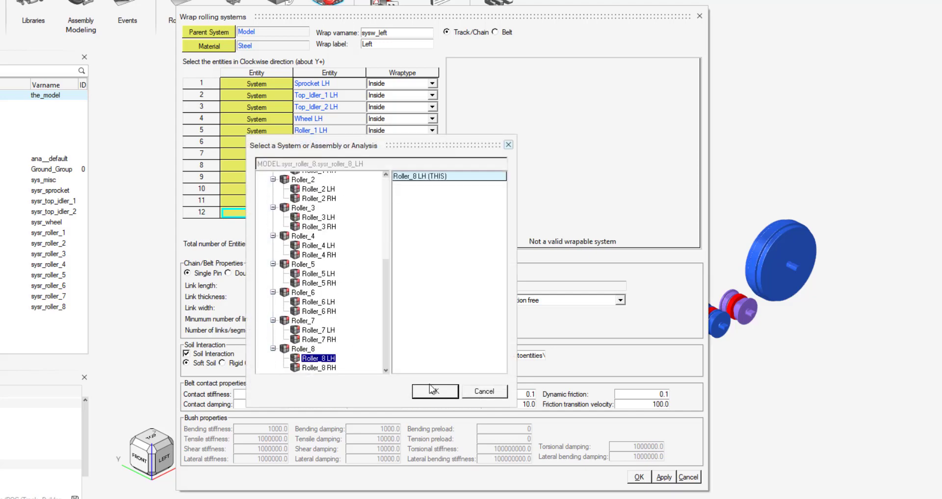
{"action": "left_click", "coordinate": [435, 391]}
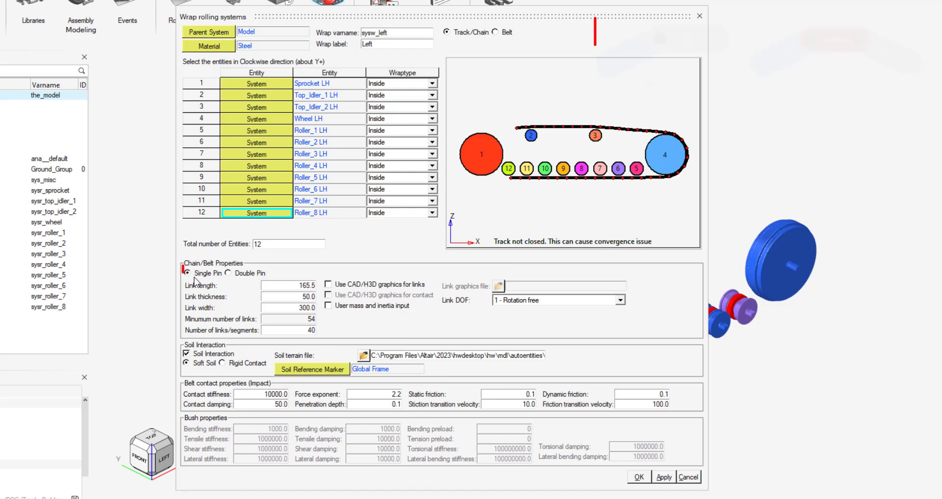
Try the Double Pin link type, return to Single Pin, and set the link length to 201.2 mm.
{"action": "left_click", "coordinate": [228, 273]}
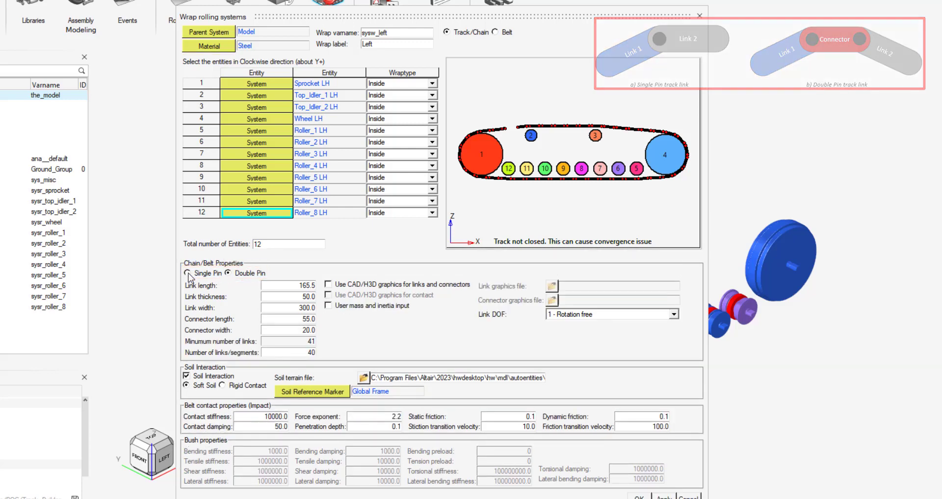
{"action": "left_click", "coordinate": [187, 274]}
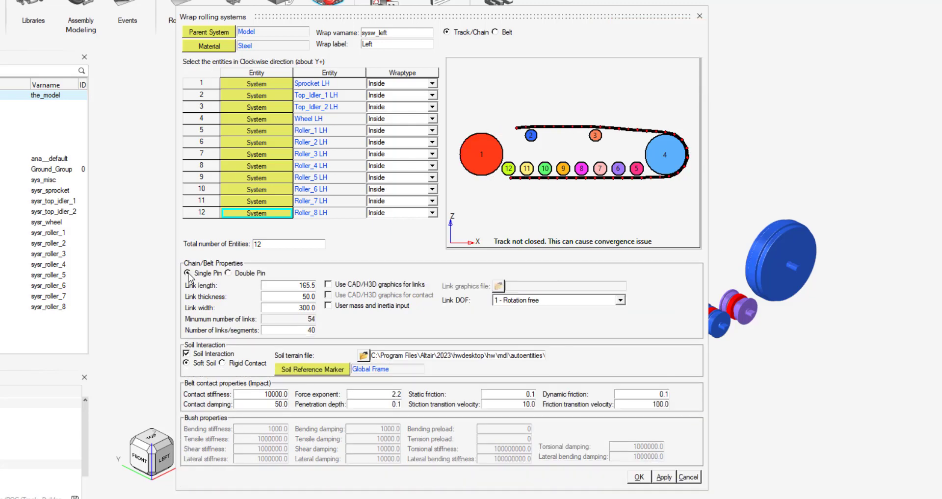
{"action": "left_click", "coordinate": [284, 286]}
{"action": "key", "text": "BackSpace"}
{"action": "key", "text": "BackSpace"}
{"action": "key", "text": "BackSpace"}
{"action": "key", "text": "BackSpace"}
{"action": "key", "text": "BackSpace"}
{"action": "type", "text": "201.2"}
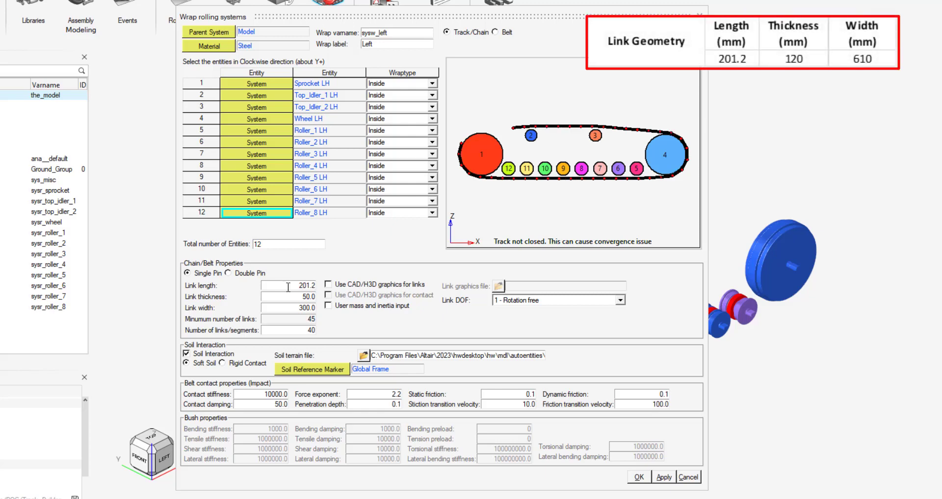
Set the link thickness to 120 mm, the link width to 610 mm and the number of links to 46.
{"action": "double_click", "coordinate": [293, 297]}
{"action": "type", "text": "120"}
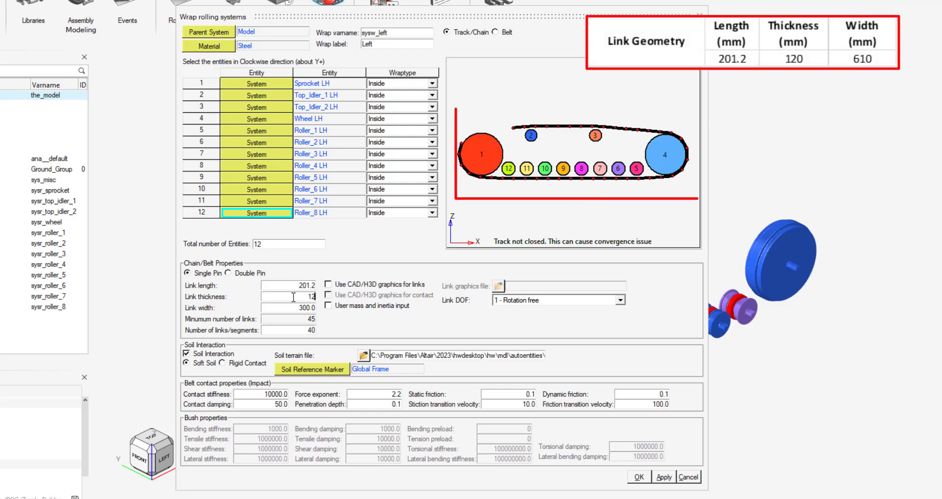
{"action": "double_click", "coordinate": [293, 308]}
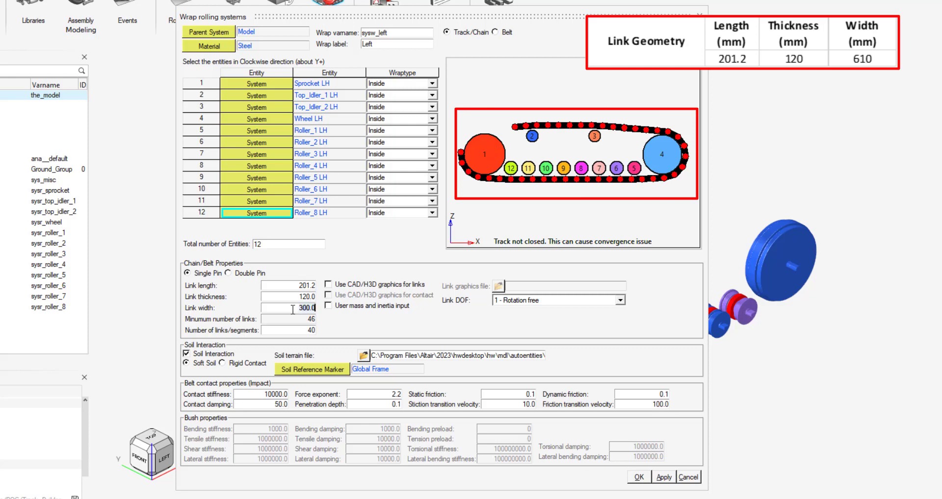
{"action": "type", "text": "610"}
{"action": "double_click", "coordinate": [297, 330]}
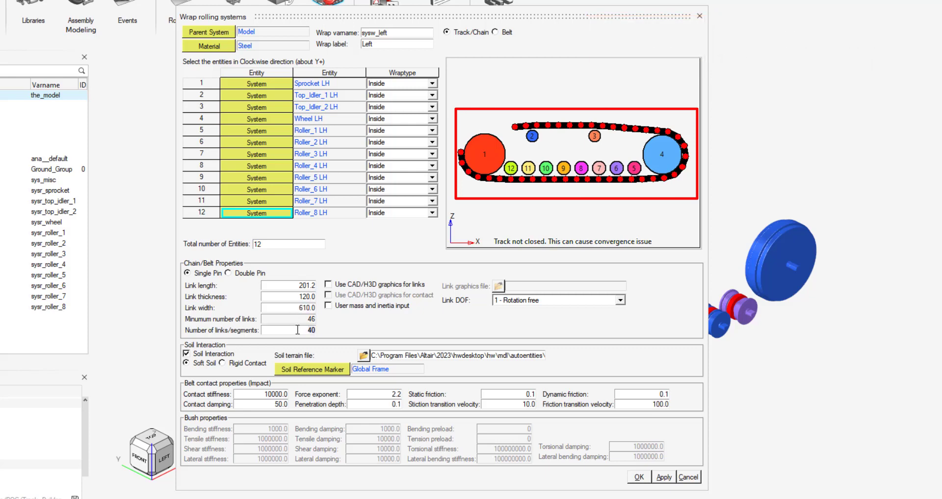
{"action": "type", "text": "46"}
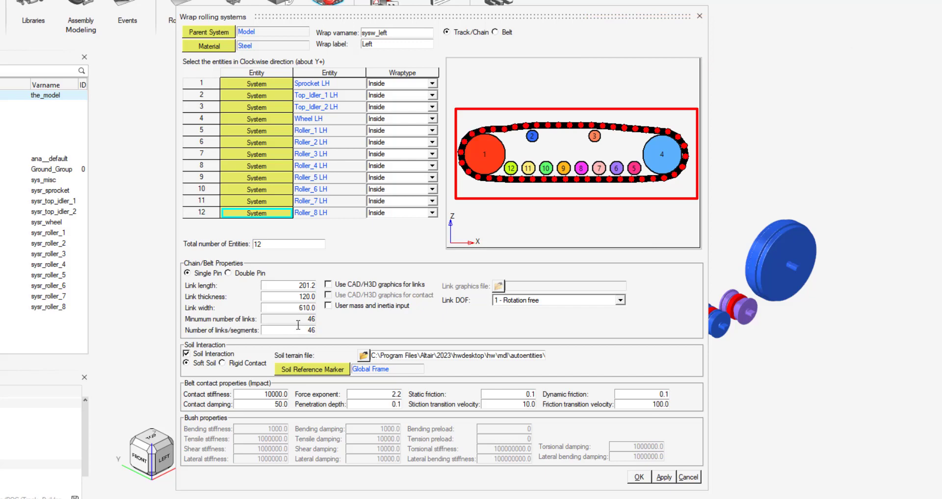
Enable CAD/H3D graphics for the links and load the link graphics file.
{"action": "left_click", "coordinate": [328, 285]}
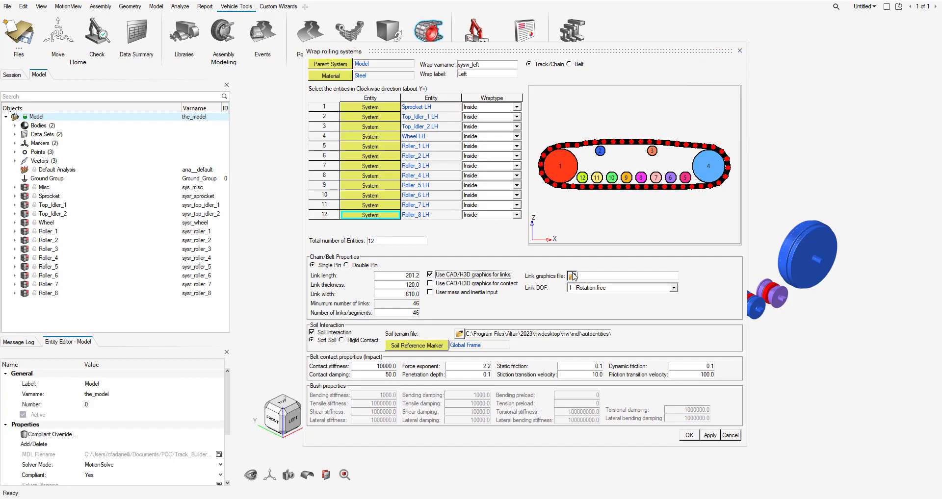
{"action": "left_click", "coordinate": [572, 276]}
{"action": "double_click", "coordinate": [117, 227]}
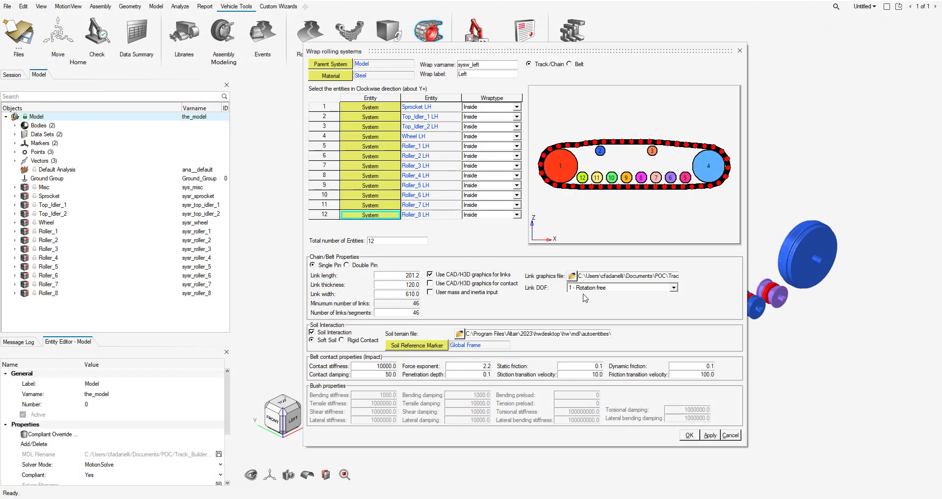
Choose 1 - Rotation free as the link DOF and enable user mass and inertia input.
{"action": "left_click", "coordinate": [601, 290]}
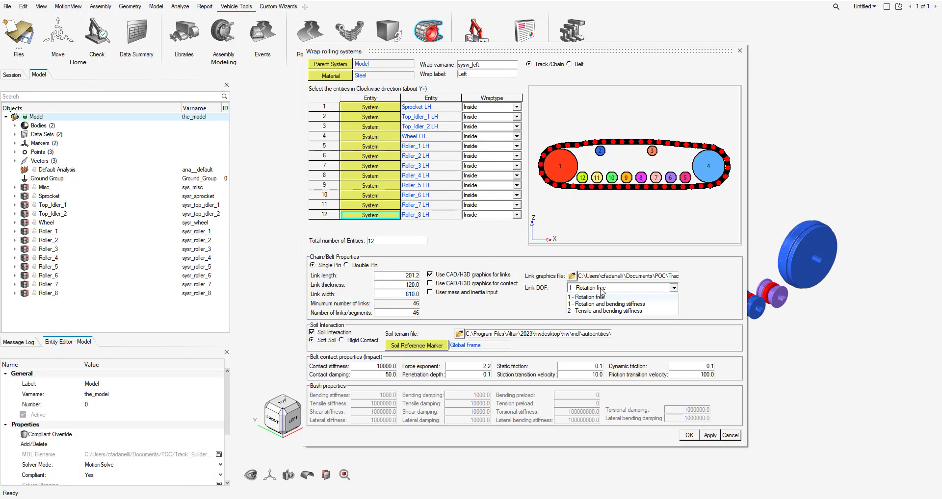
{"action": "left_click", "coordinate": [602, 297]}
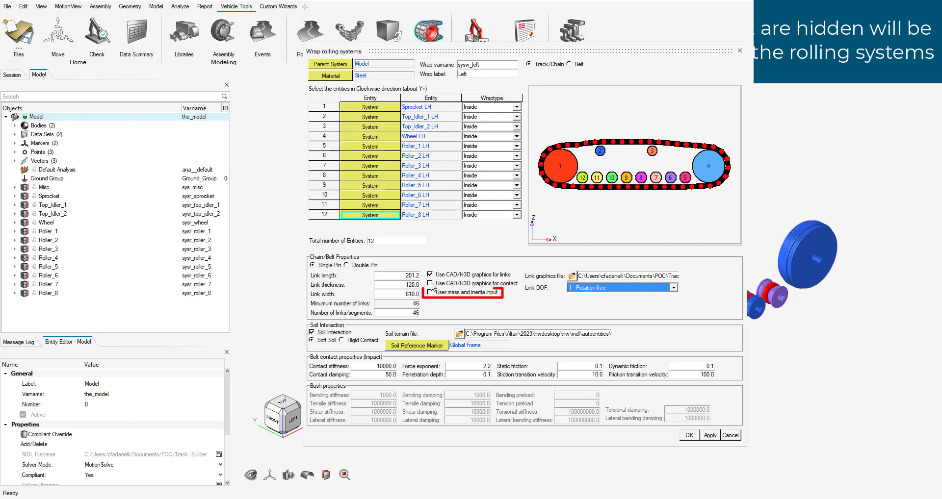
{"action": "left_click", "coordinate": [438, 293]}
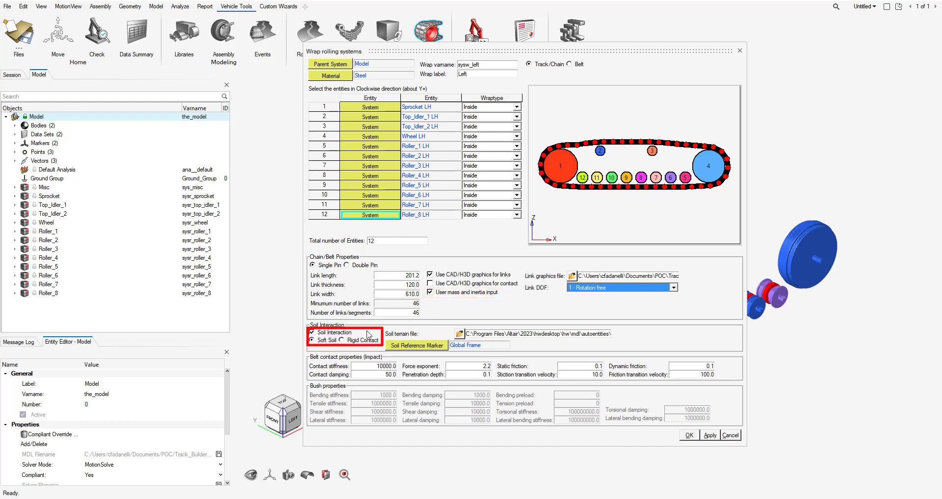
{"action": "left_click", "coordinate": [341, 340]}
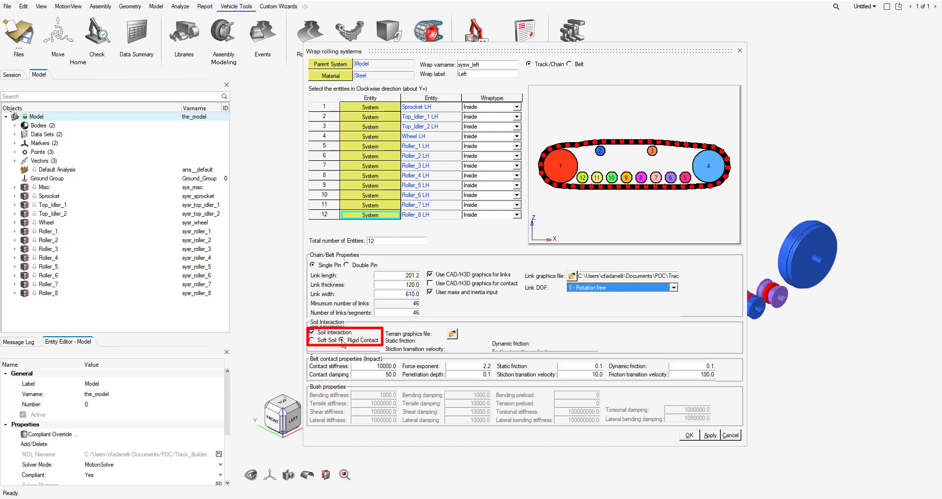
{"action": "left_click", "coordinate": [312, 333]}
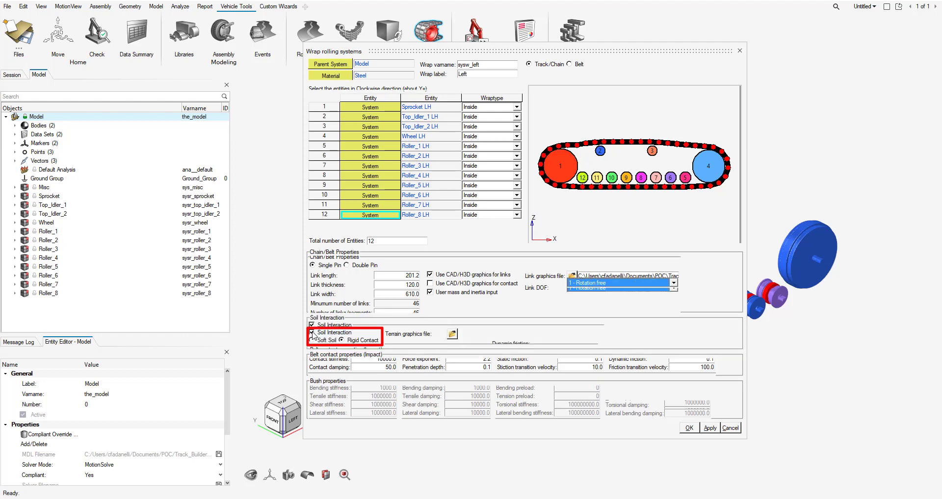
{"action": "left_click", "coordinate": [312, 340]}
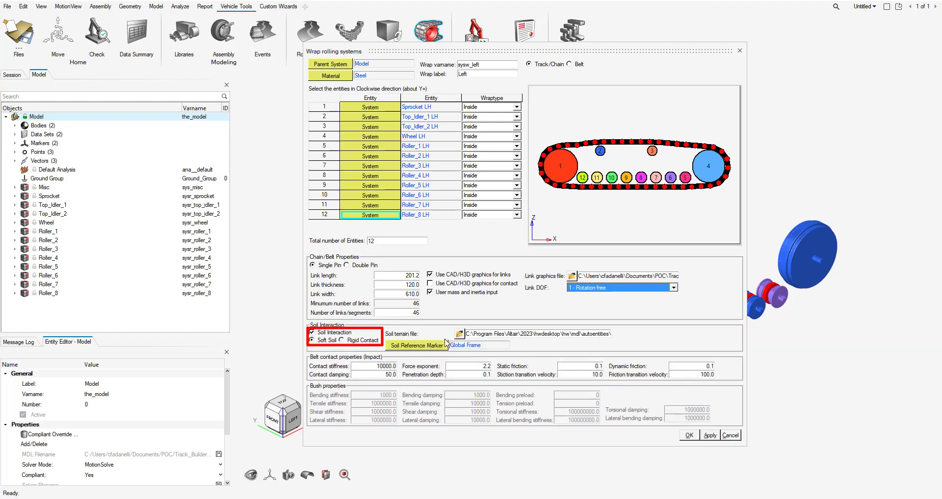
Load the soil terrain file from the Track_Builder_Video folder and use Road_Reference_Marker as the soil reference marker.
{"action": "left_click", "coordinate": [459, 334]}
{"action": "double_click", "coordinate": [142, 84]}
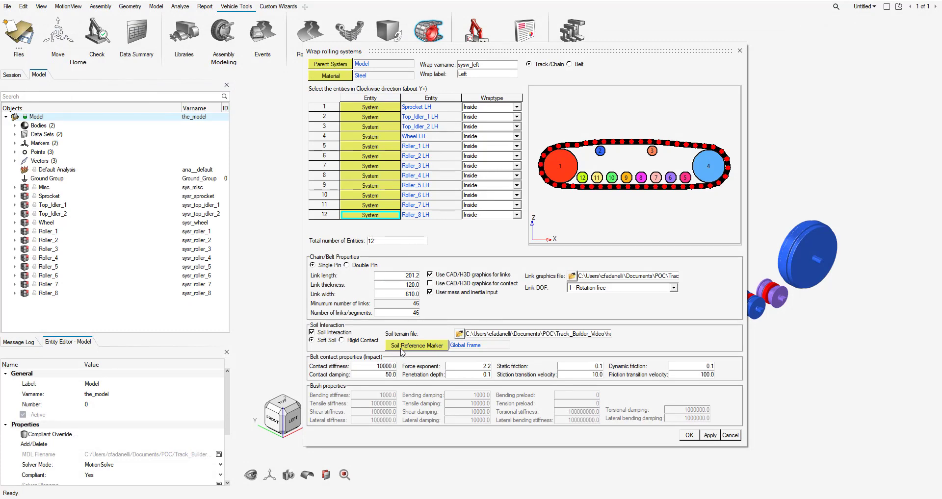
{"action": "left_click", "coordinate": [402, 348]}
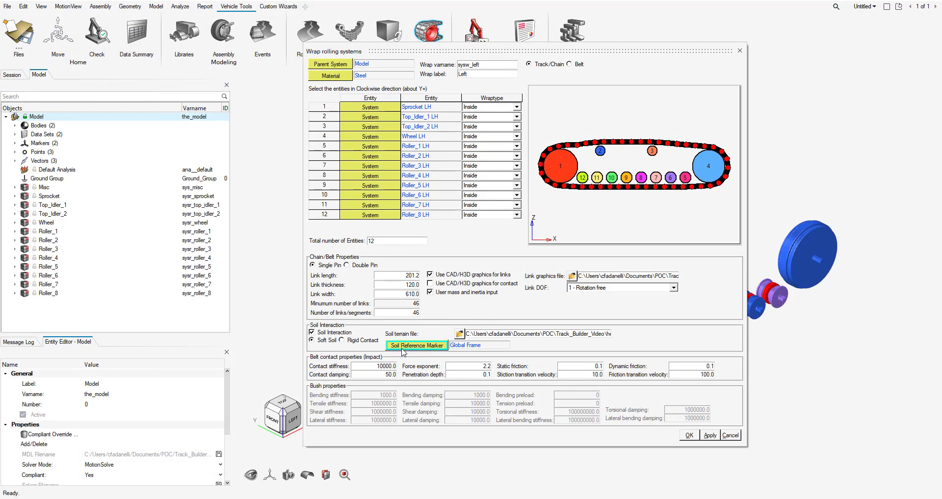
{"action": "double_click", "coordinate": [402, 350]}
{"action": "left_click", "coordinate": [430, 202]}
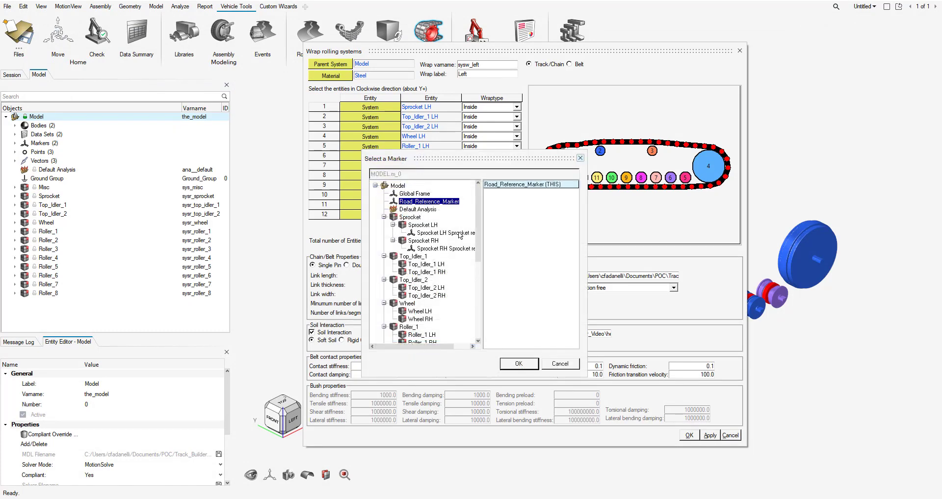
{"action": "left_click", "coordinate": [524, 363]}
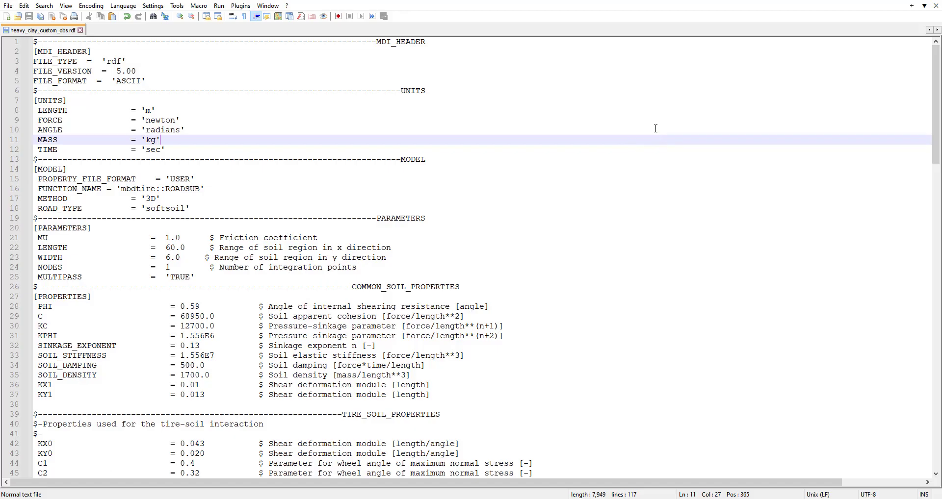
Switch to the text editor and review the units, model parameters, soil properties and obstacle definitions in heavy_clay_custom_obs.rdf.
{"action": "left_click", "coordinate": [551, 54]}
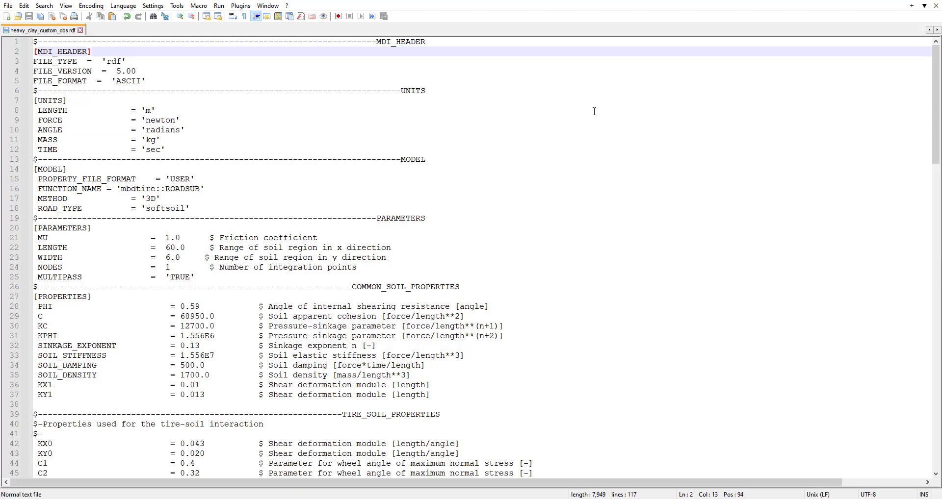
{"action": "scroll", "coordinate": [594, 112], "scroll_direction": "down", "scroll_amount": 1}
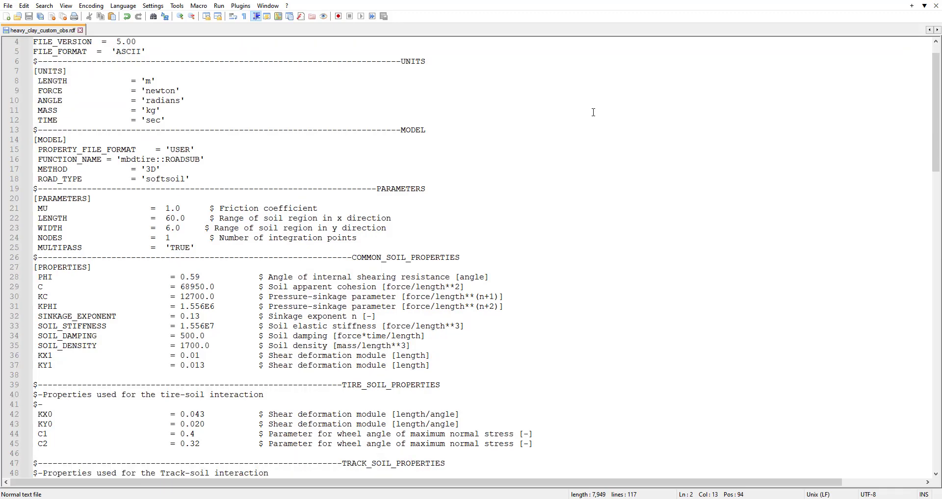
{"action": "scroll", "coordinate": [593, 112], "scroll_direction": "down", "scroll_amount": 3}
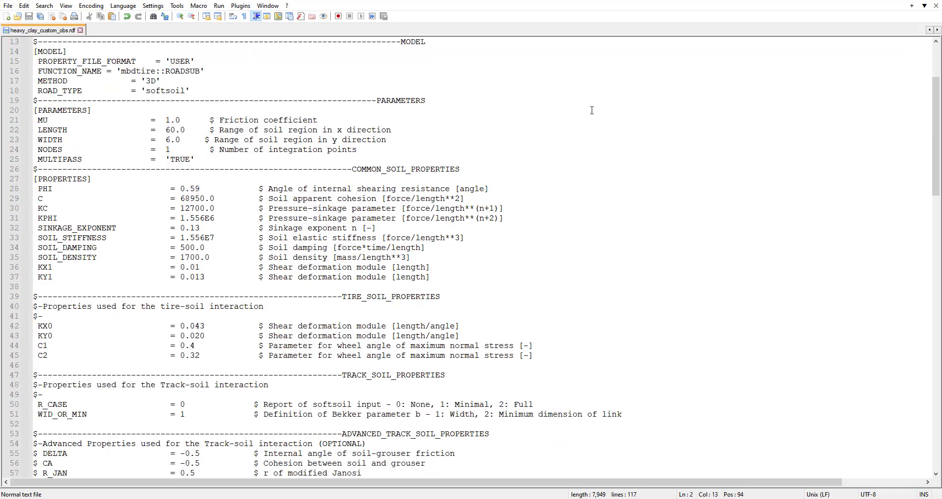
{"action": "scroll", "coordinate": [591, 110], "scroll_direction": "down", "scroll_amount": 2}
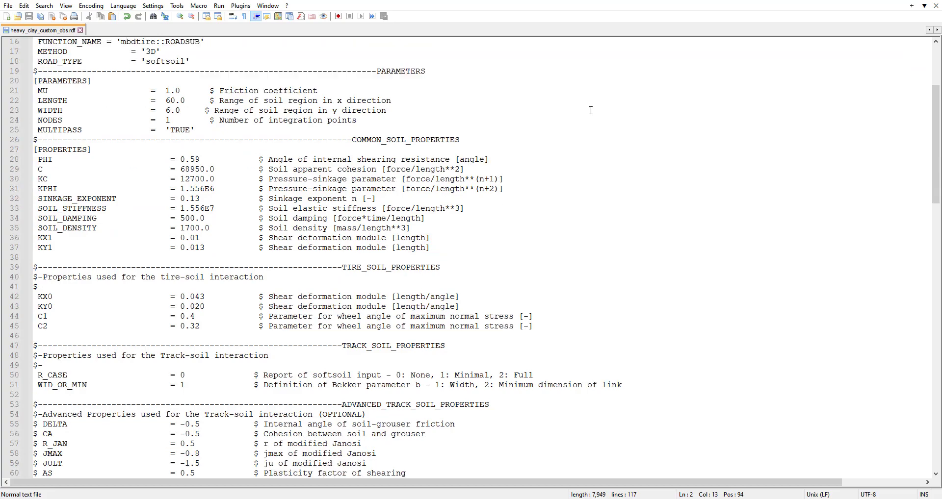
{"action": "scroll", "coordinate": [590, 111], "scroll_direction": "down", "scroll_amount": 3}
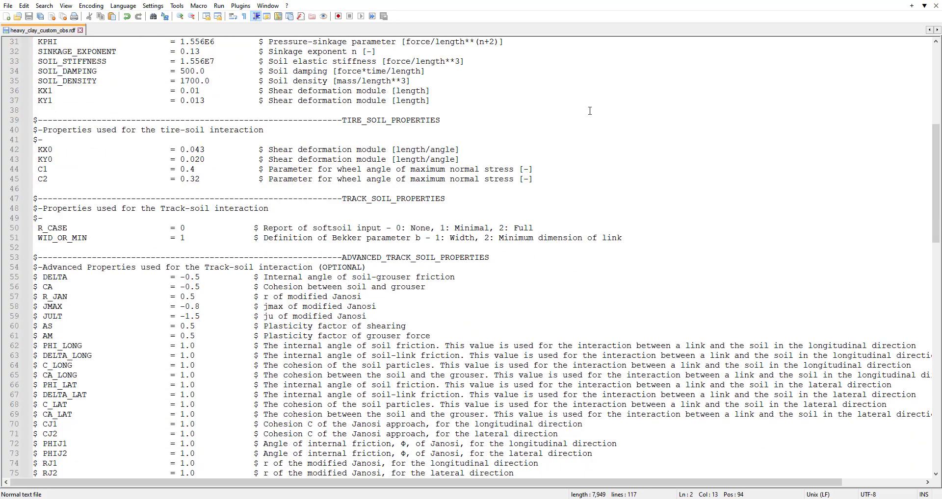
{"action": "scroll", "coordinate": [590, 110], "scroll_direction": "down", "scroll_amount": 4}
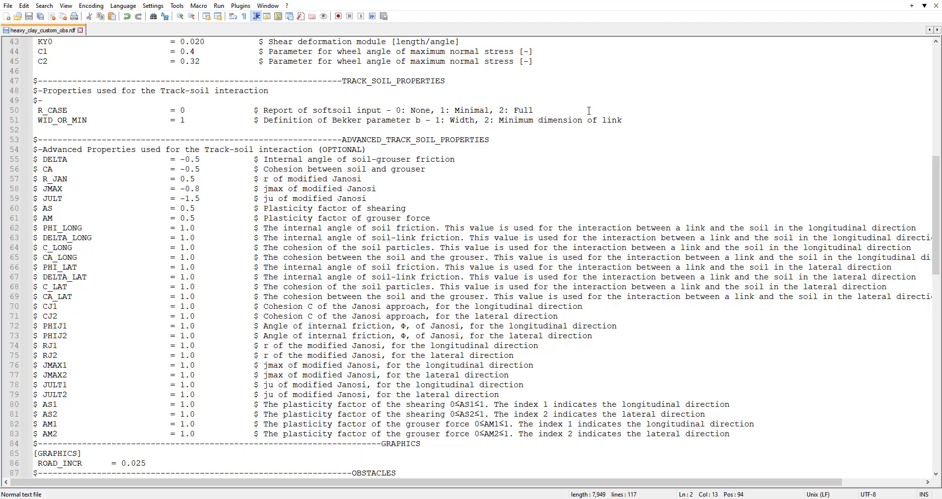
{"action": "scroll", "coordinate": [590, 111], "scroll_direction": "down", "scroll_amount": 1}
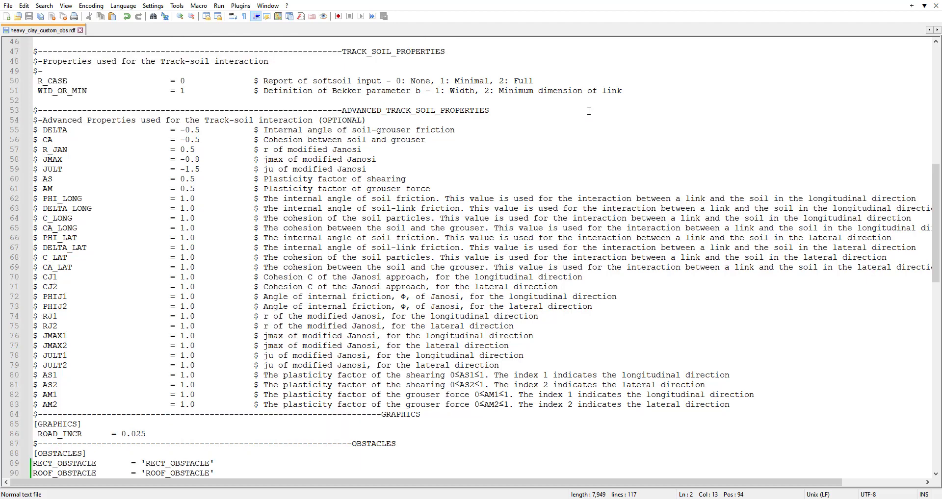
{"action": "scroll", "coordinate": [589, 111], "scroll_direction": "down", "scroll_amount": 6}
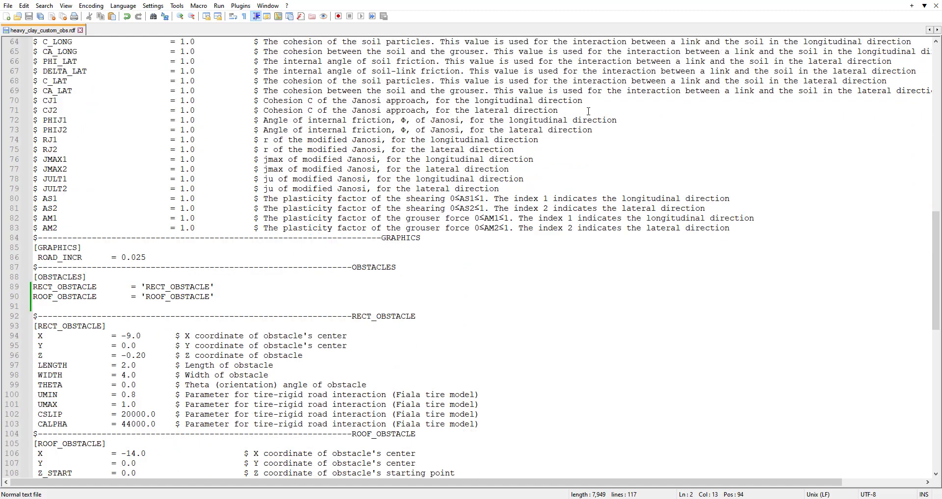
{"action": "scroll", "coordinate": [588, 112], "scroll_direction": "down", "scroll_amount": 5}
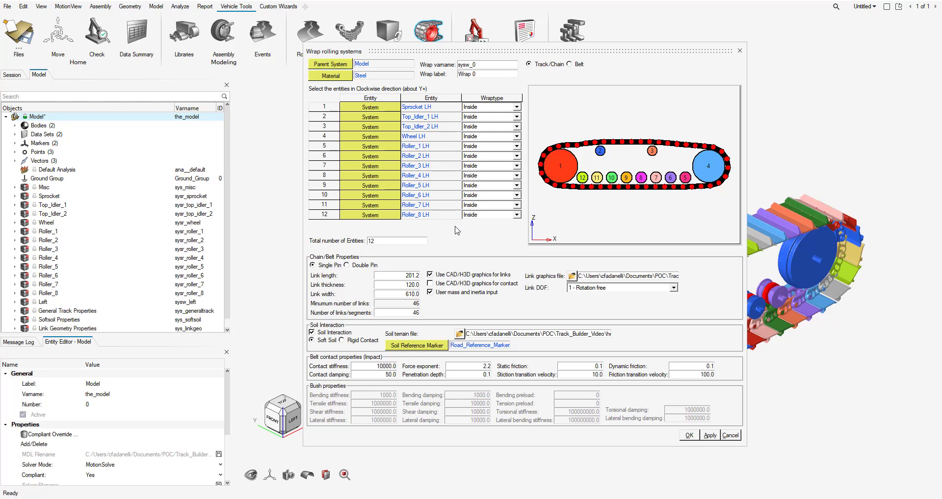
Assign Sprocket RH, Top_Idler_1 RH, Top_Idler_2 RH and Wheel RH as wrap entities 1 to 4 of the new track.
{"action": "double_click", "coordinate": [371, 107]}
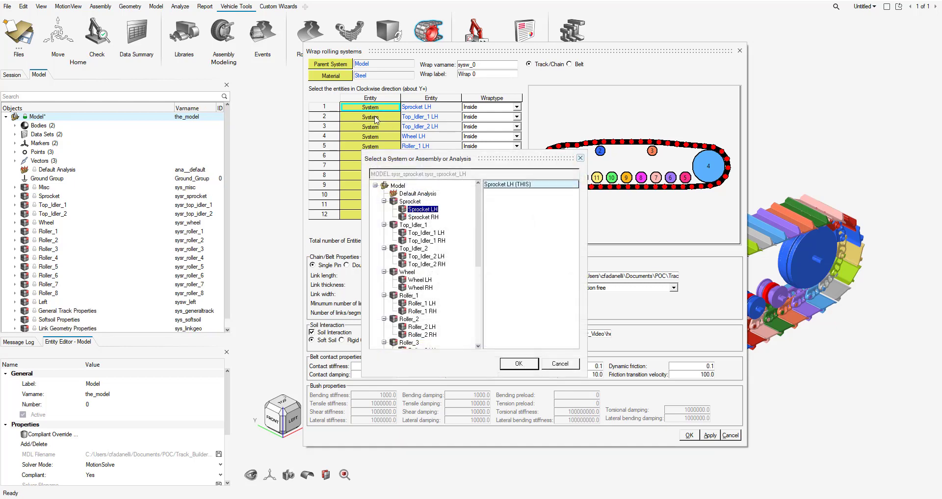
{"action": "double_click", "coordinate": [423, 217]}
{"action": "double_click", "coordinate": [372, 117]}
{"action": "double_click", "coordinate": [426, 241]}
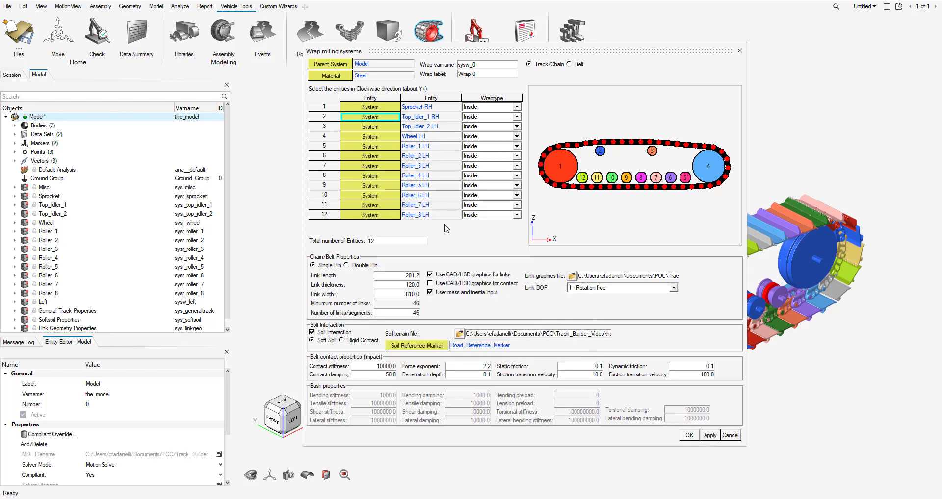
{"action": "double_click", "coordinate": [371, 127]}
{"action": "double_click", "coordinate": [425, 264]}
{"action": "double_click", "coordinate": [371, 136]}
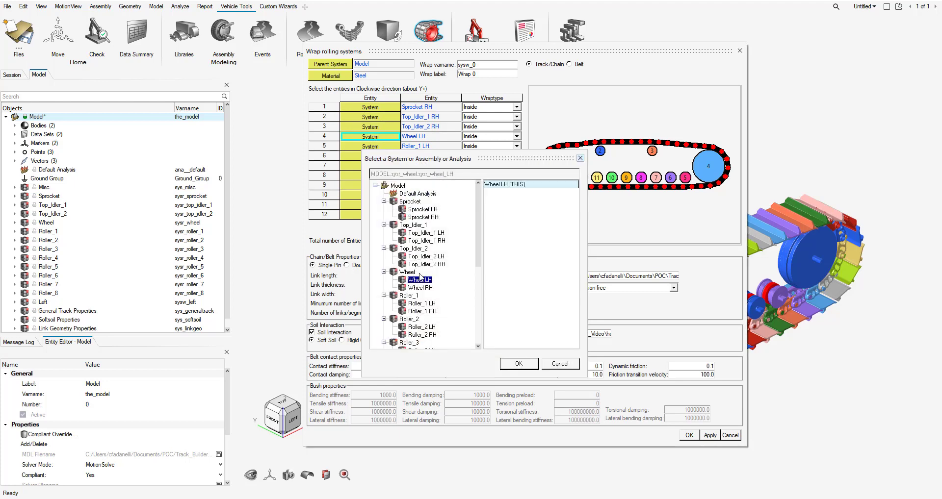
{"action": "double_click", "coordinate": [420, 288]}
Assign Roller_1 RH, Roller_2 RH and Roller_3 RH as wrap entities 5 to 7.
{"action": "double_click", "coordinate": [371, 146]}
{"action": "double_click", "coordinate": [420, 311]}
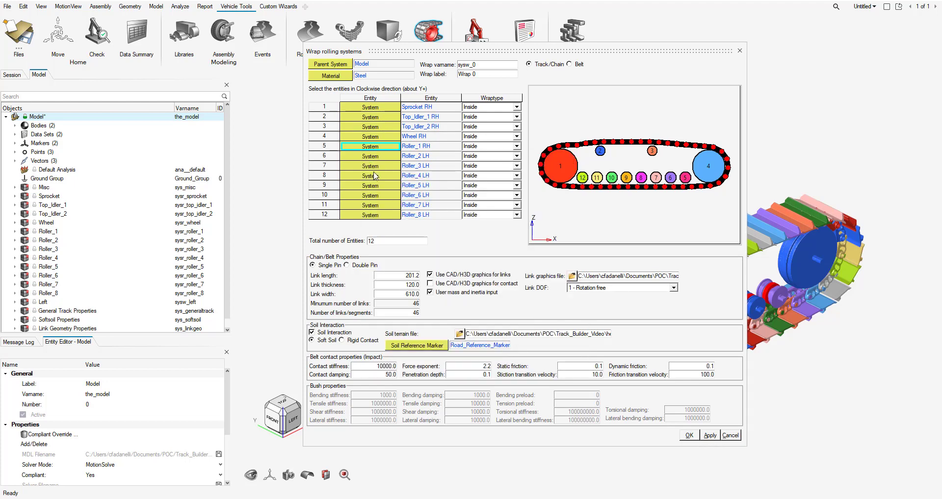
{"action": "double_click", "coordinate": [371, 156]}
{"action": "double_click", "coordinate": [424, 335]}
{"action": "double_click", "coordinate": [372, 167]}
{"action": "left_click_drag", "start_coordinate": [479, 244], "coordinate": [479, 301]}
{"action": "left_click", "coordinate": [425, 225]}
{"action": "left_click", "coordinate": [516, 362]}
Assign Roller_4 RH and Roller_5 RH as wrap entities 8 and 9.
{"action": "double_click", "coordinate": [375, 176]}
{"action": "left_click_drag", "start_coordinate": [479, 229], "coordinate": [479, 301]}
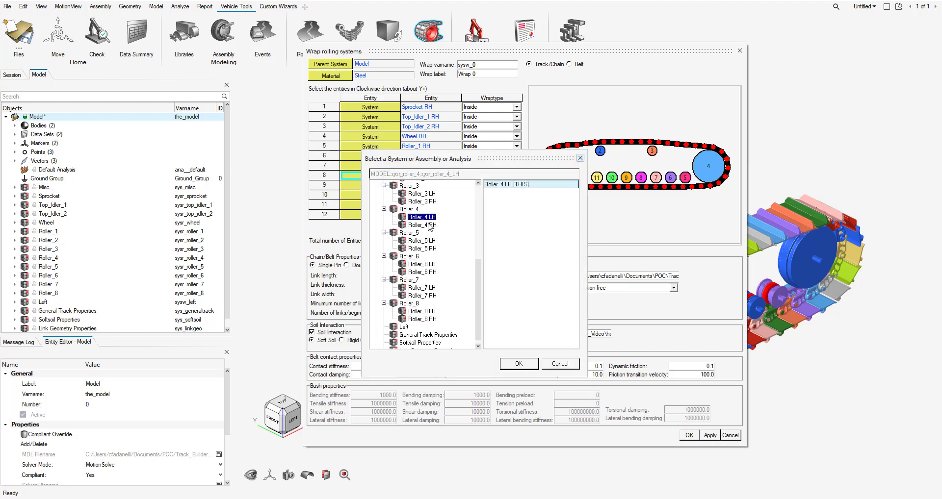
{"action": "left_click", "coordinate": [428, 225]}
{"action": "left_click", "coordinate": [522, 365]}
{"action": "double_click", "coordinate": [377, 187]}
{"action": "left_click_drag", "start_coordinate": [480, 252], "coordinate": [479, 328]}
{"action": "left_click", "coordinate": [426, 241]}
{"action": "left_click", "coordinate": [518, 364]}
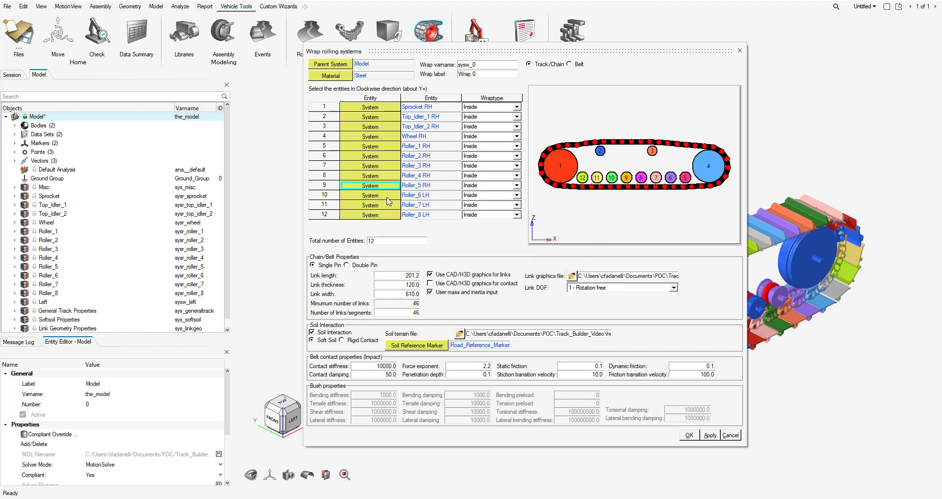
Assign Roller_6 RH and Roller_7 RH as wrap entities 10 and 11.
{"action": "double_click", "coordinate": [386, 197]}
{"action": "left_click_drag", "start_coordinate": [478, 221], "coordinate": [479, 277]}
{"action": "left_click", "coordinate": [429, 267]}
{"action": "left_click", "coordinate": [517, 364]}
{"action": "left_click", "coordinate": [395, 208]}
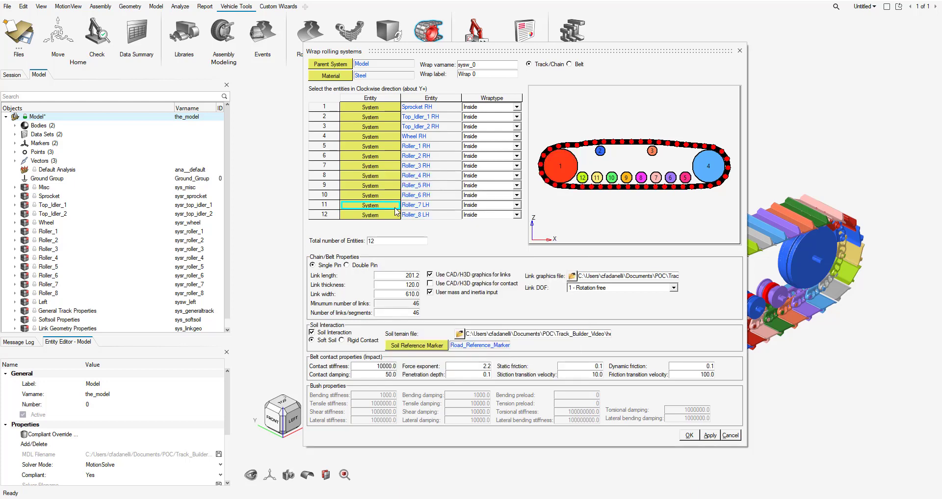
{"action": "left_click", "coordinate": [395, 208]}
{"action": "left_click_drag", "start_coordinate": [479, 244], "coordinate": [479, 324]}
{"action": "left_click", "coordinate": [428, 288]}
{"action": "left_click", "coordinate": [517, 364]}
Assign Roller_8 RH as wrap entity 12 and create the track with varname sysw_right and label Right.
{"action": "double_click", "coordinate": [377, 216]}
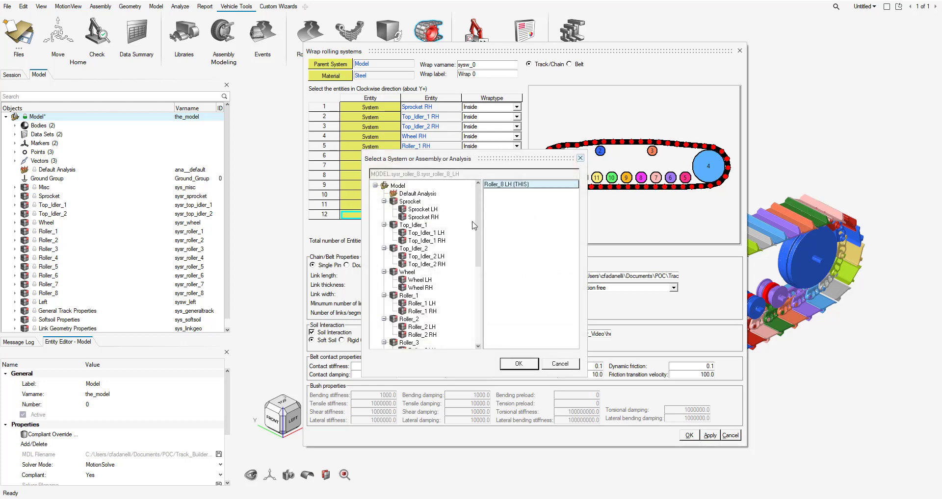
{"action": "left_click_drag", "start_coordinate": [477, 226], "coordinate": [478, 303]}
{"action": "left_click", "coordinate": [426, 312]}
{"action": "left_click", "coordinate": [519, 363]}
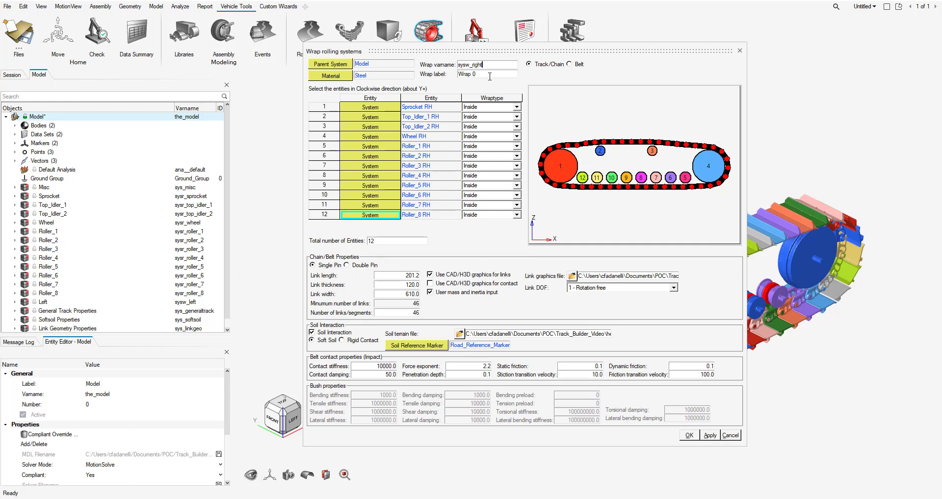
{"action": "left_click", "coordinate": [691, 437]}
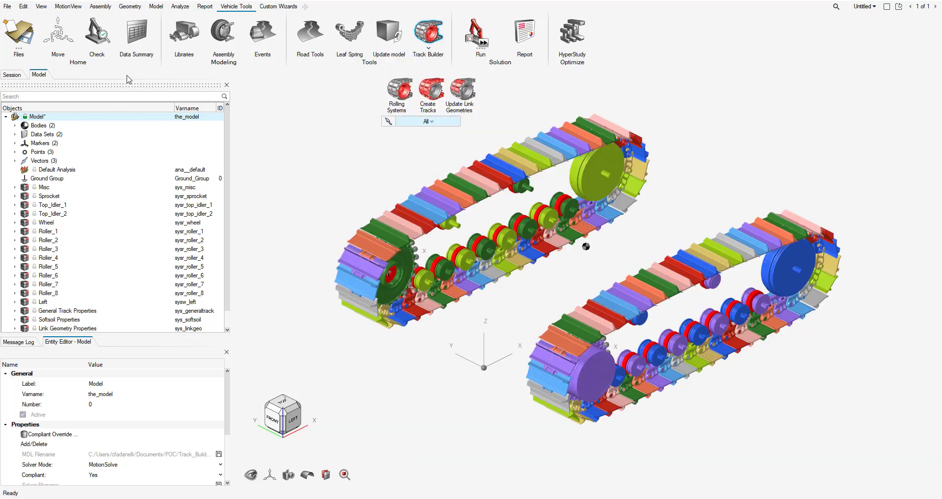
Save the model under a new MDL file name in the Track_Builder_Video folder.
{"action": "left_click", "coordinate": [7, 6]}
{"action": "mouse_move", "coordinate": [39, 155]}
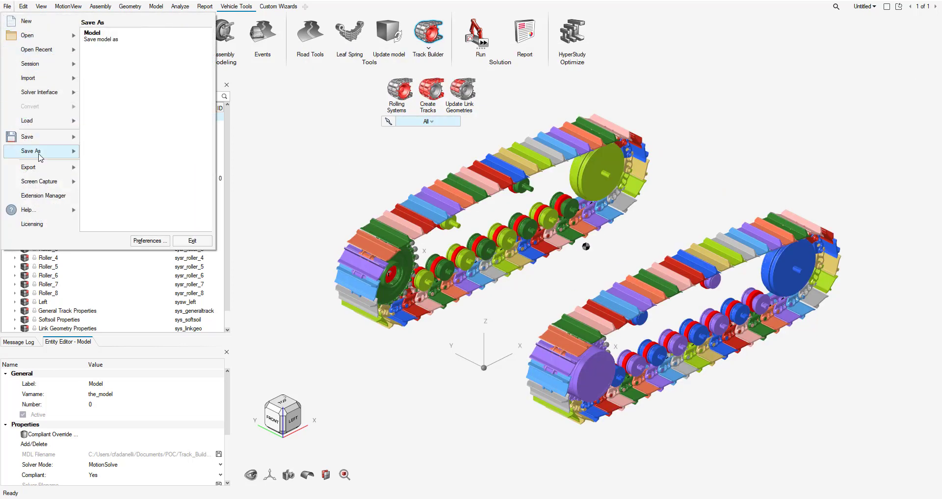
{"action": "left_click", "coordinate": [113, 39]}
{"action": "left_click", "coordinate": [148, 449]}
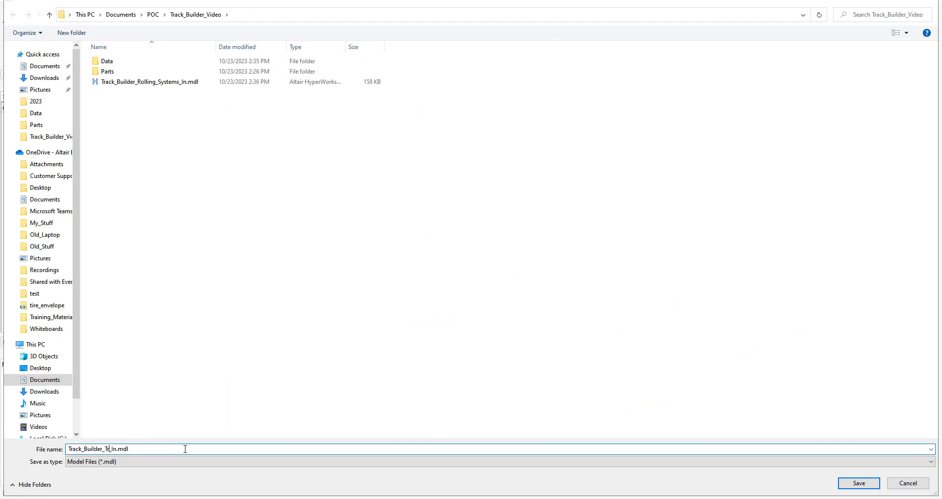
{"action": "key", "text": "Return"}
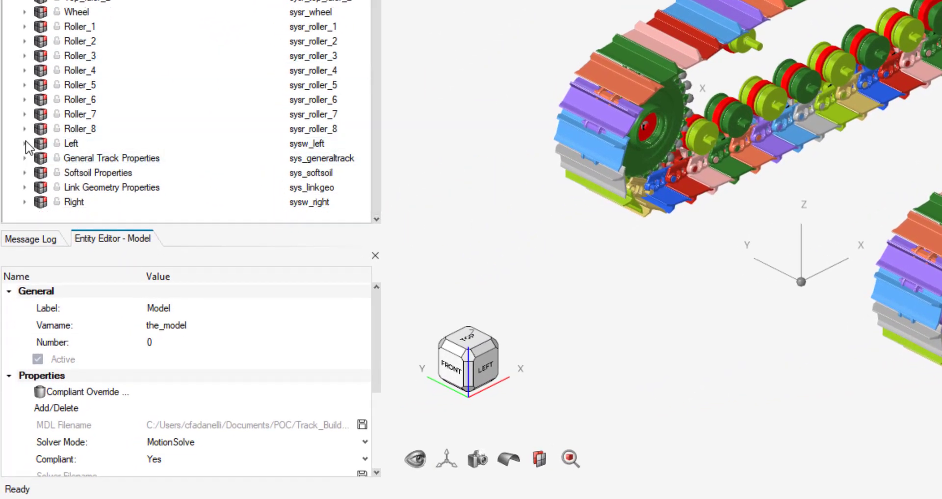
Examine the entities in the Left track system and look through its list of link bodies.
{"action": "left_click", "coordinate": [25, 143]}
{"action": "scroll", "coordinate": [58, 156], "scroll_direction": "down", "scroll_amount": 1}
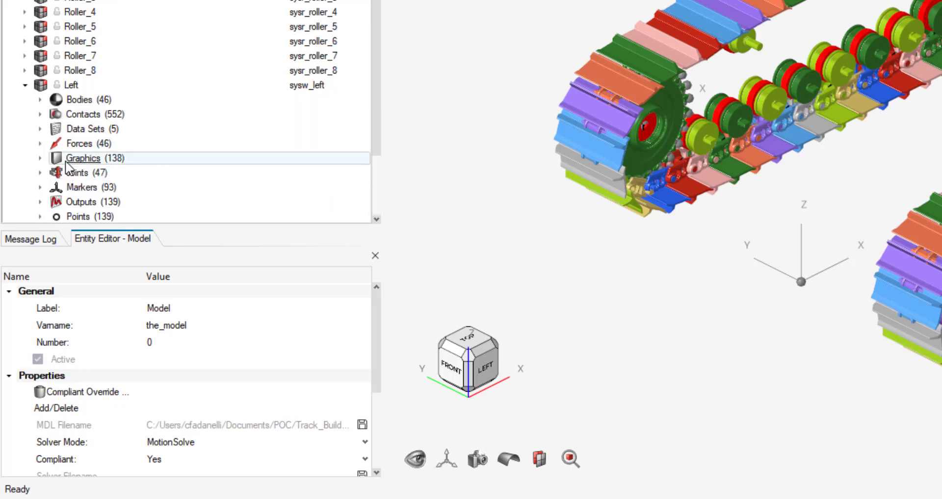
{"action": "scroll", "coordinate": [61, 158], "scroll_direction": "down", "scroll_amount": 2}
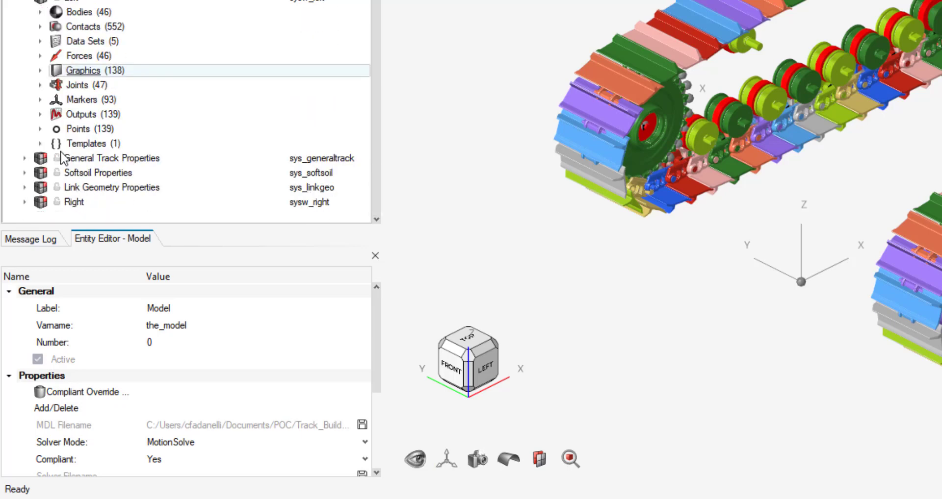
{"action": "left_click", "coordinate": [40, 12]}
{"action": "scroll", "coordinate": [53, 53], "scroll_direction": "down", "scroll_amount": 15}
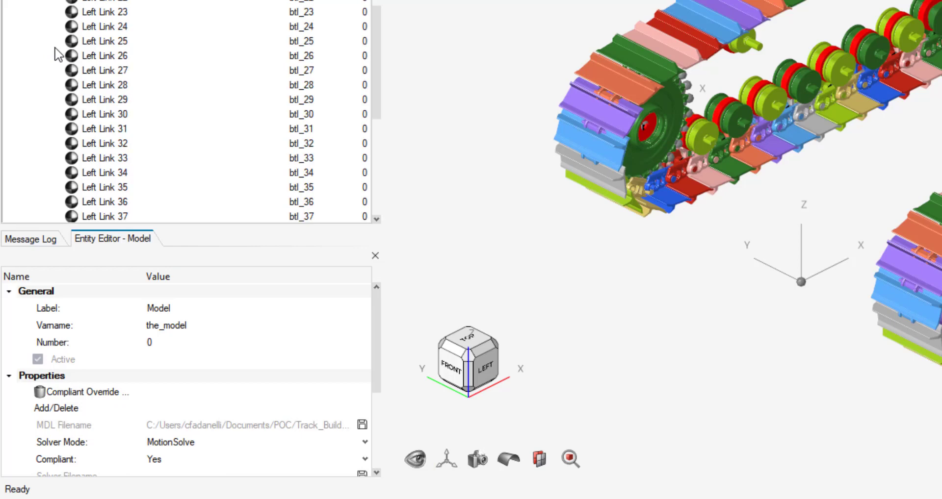
{"action": "scroll", "coordinate": [56, 53], "scroll_direction": "up", "scroll_amount": 16}
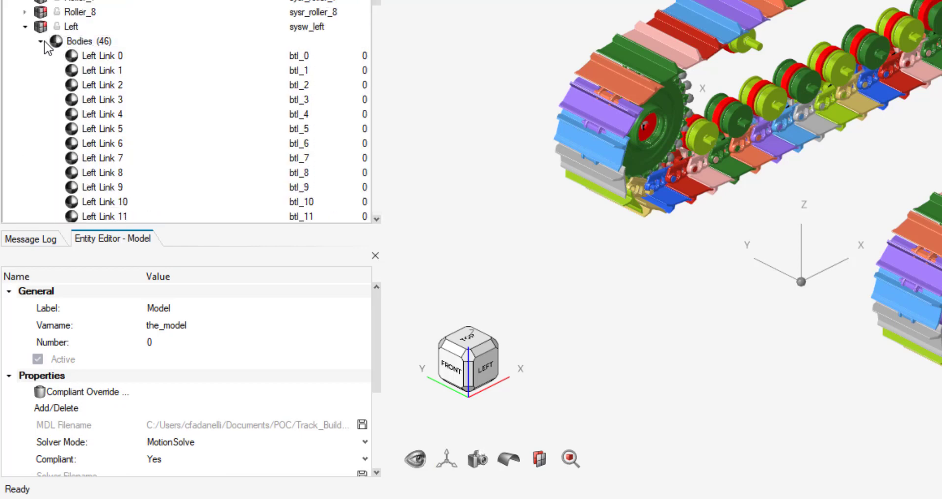
{"action": "left_click", "coordinate": [40, 41]}
Inspect which bodies Left Contact 0_0 and Left Contact 2_0 connect in the Left track system.
{"action": "left_click", "coordinate": [40, 56]}
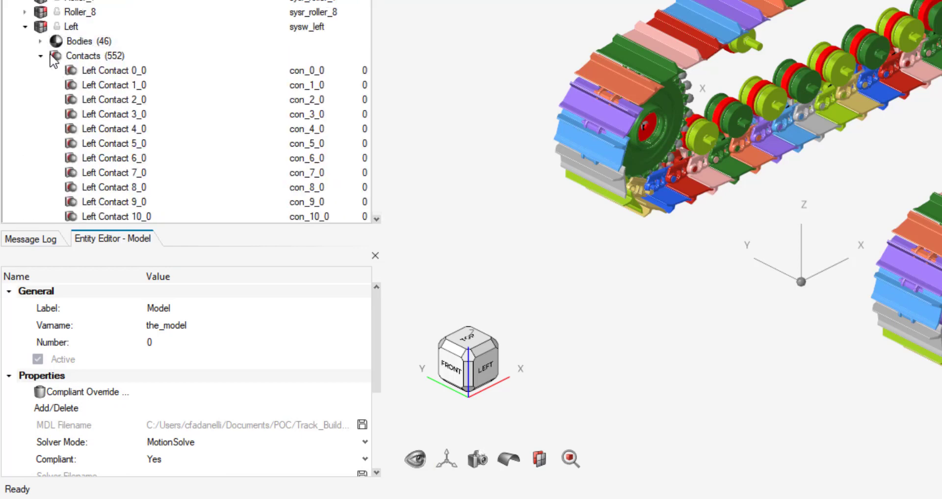
{"action": "left_click", "coordinate": [76, 72]}
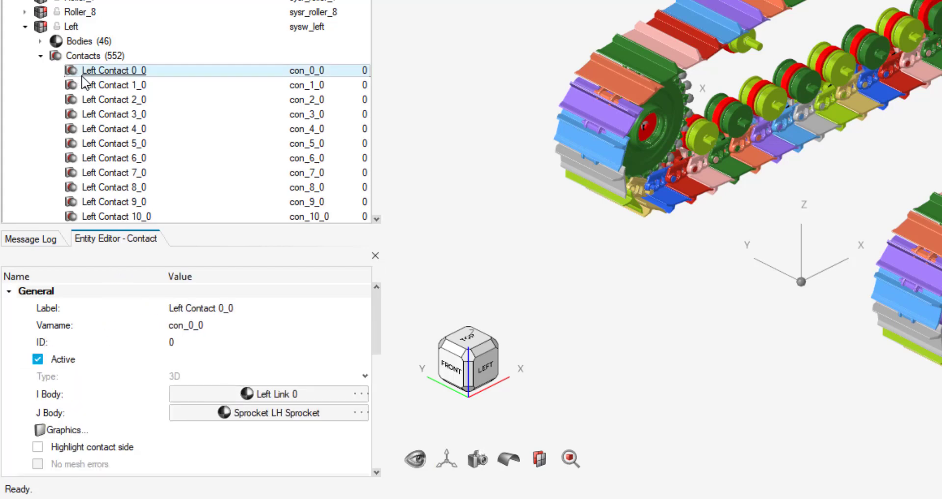
{"action": "left_click", "coordinate": [90, 100]}
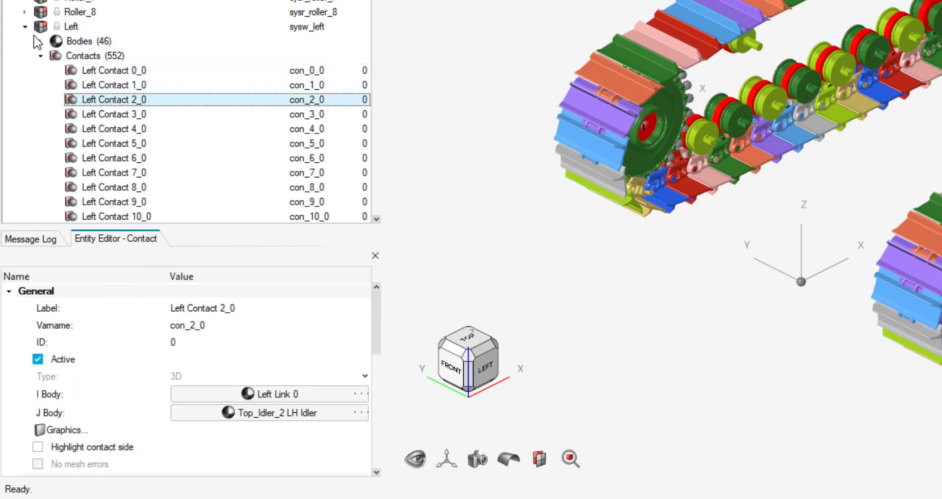
{"action": "left_click", "coordinate": [41, 56]}
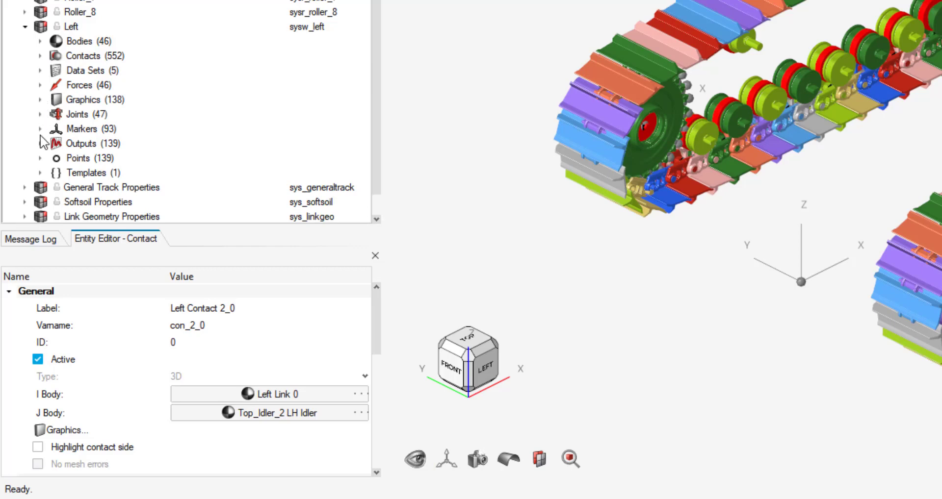
Set the Link Plate Thickness in the Left Wrap Details data set to 12.
{"action": "left_click", "coordinate": [41, 70]}
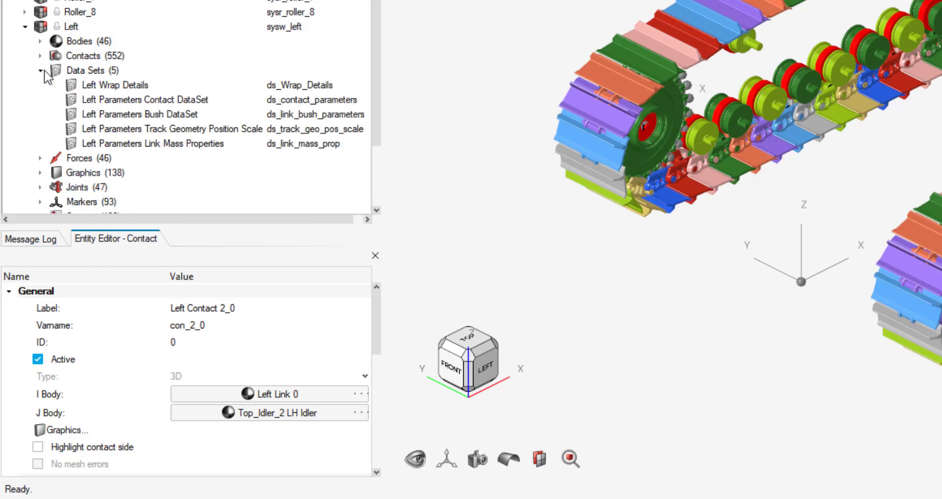
{"action": "left_click", "coordinate": [126, 88]}
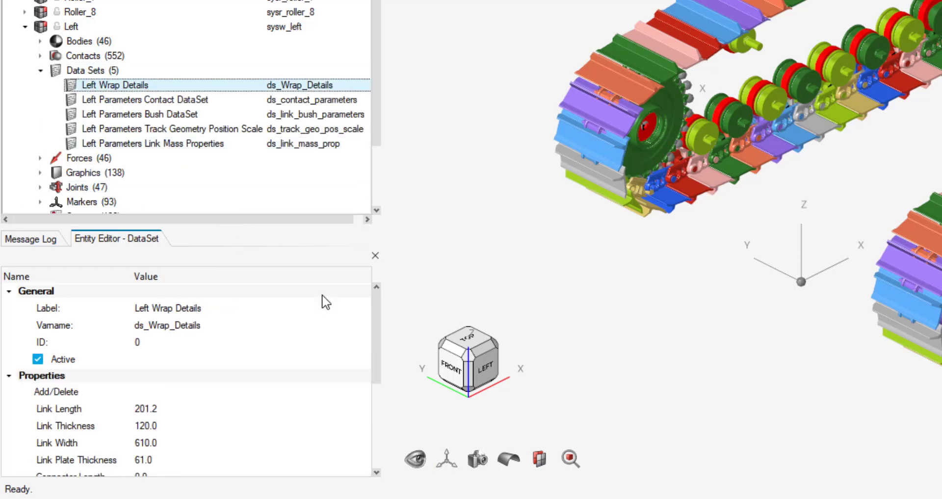
{"action": "left_click_drag", "start_coordinate": [381, 319], "coordinate": [380, 378]}
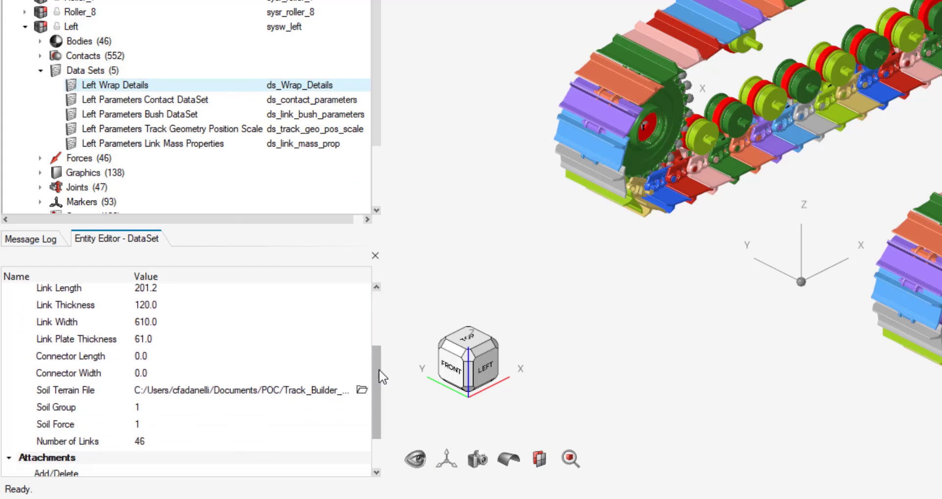
{"action": "left_click", "coordinate": [179, 339]}
{"action": "type", "text": "ds_Wrap_Details.Link_Width.value/10"}
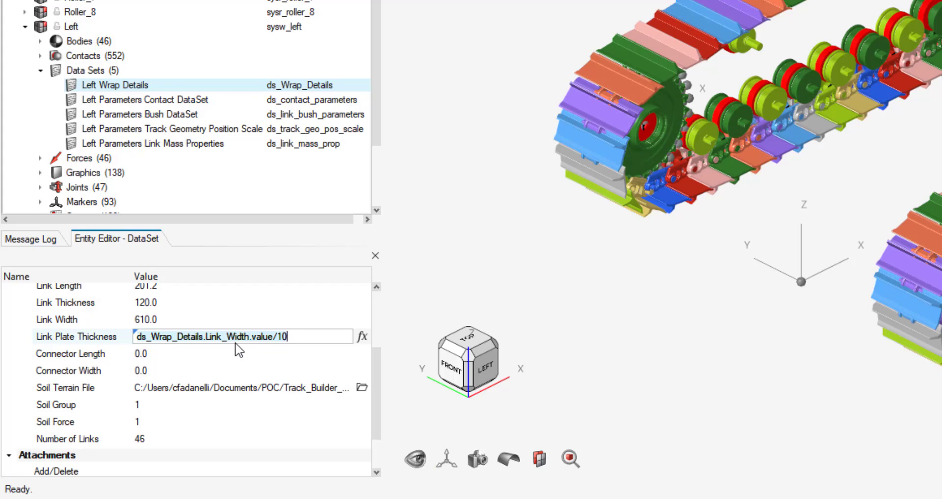
{"action": "key", "text": "ctrl+a"}
{"action": "type", "text": "1"}
{"action": "key", "text": "Tab"}
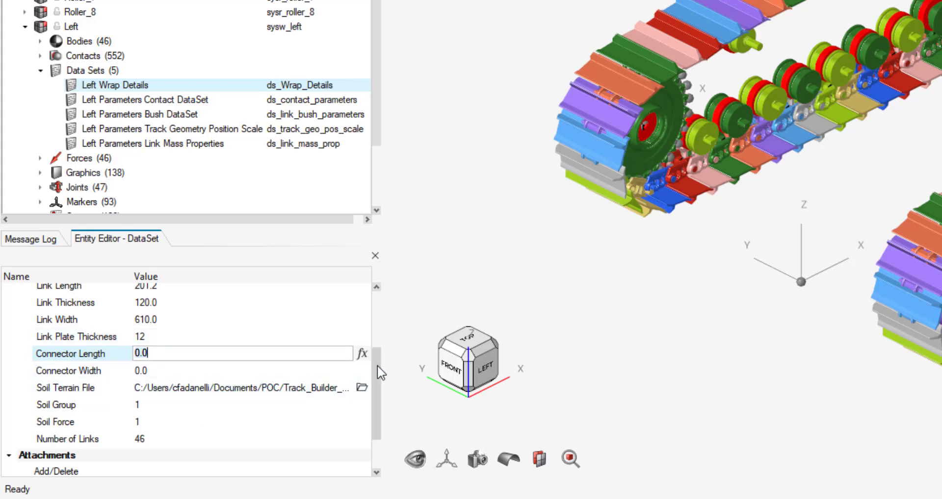
Set the Link Plate Thickness in the Right Wrap Details data set to 12.
{"action": "scroll", "coordinate": [147, 99], "scroll_direction": "down", "scroll_amount": 2}
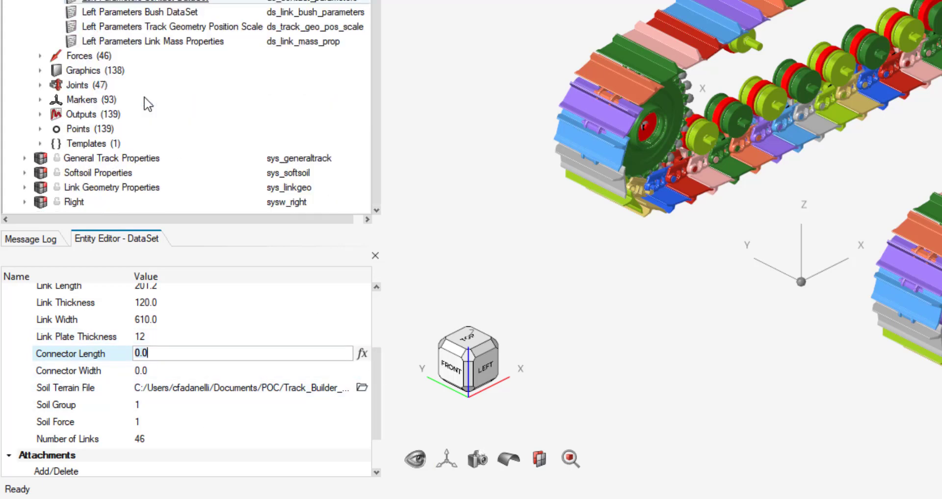
{"action": "left_click", "coordinate": [24, 201]}
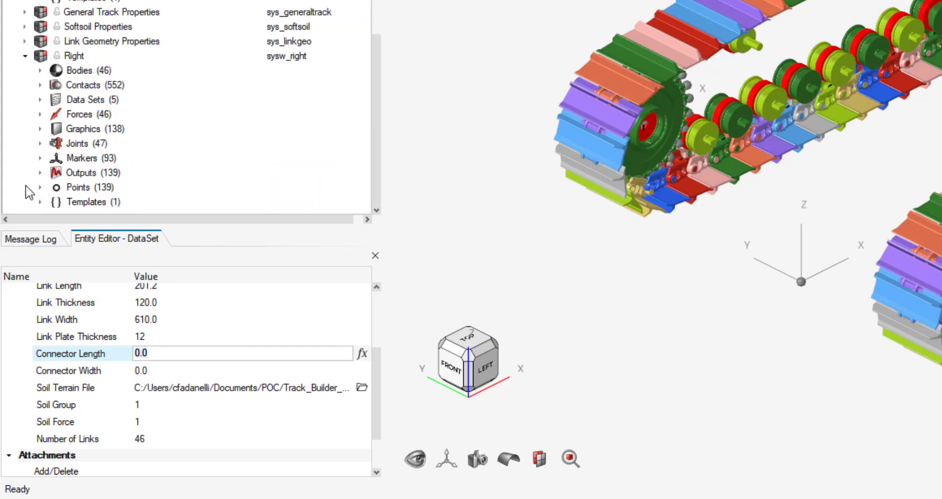
{"action": "left_click", "coordinate": [42, 99]}
{"action": "left_click", "coordinate": [118, 114]}
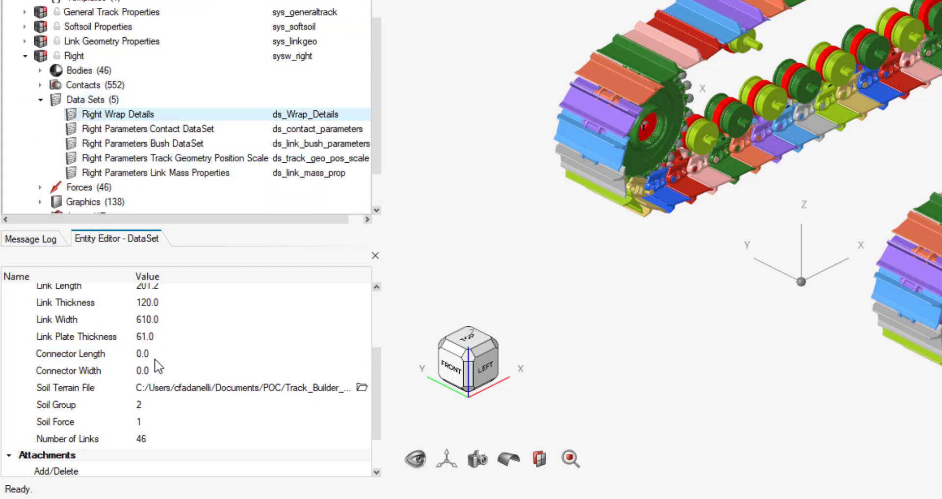
{"action": "left_click", "coordinate": [141, 336]}
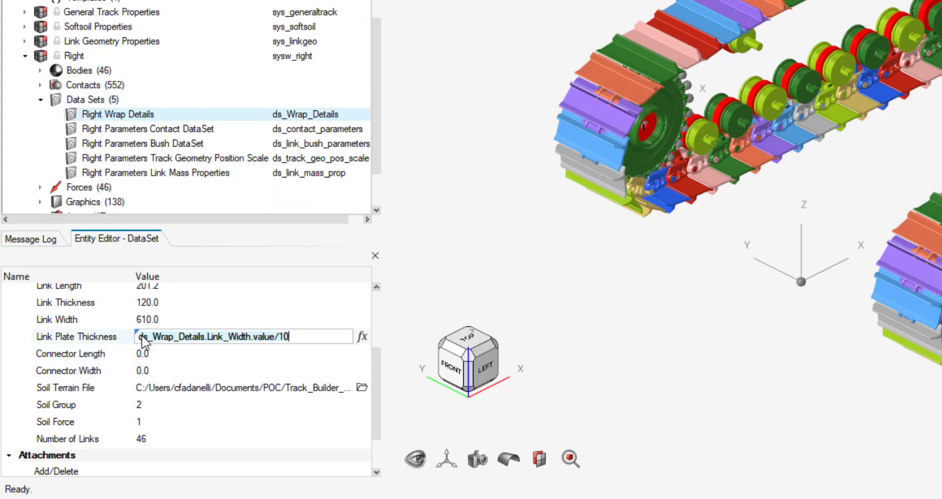
{"action": "key", "text": "ctrl+a"}
{"action": "type", "text": "12"}
{"action": "key", "text": "Return"}
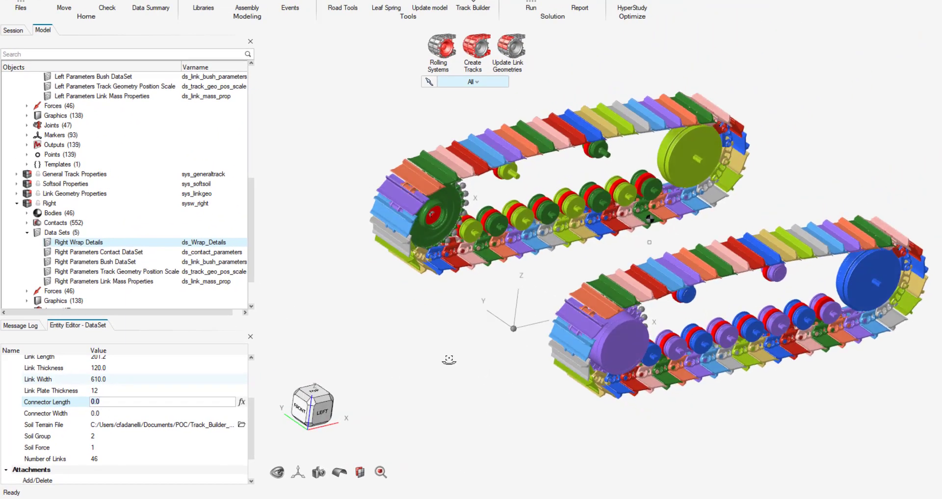
Check the sprocket teeth against the track links and set Sprocket LH's Radial Teeth tip position to 420.
{"action": "middle_click_drag", "start_coordinate": [908, 270], "coordinate": [840, 223]}
{"action": "middle_click_drag", "start_coordinate": [651, 365], "coordinate": [666, 329]}
{"action": "middle_click_drag", "start_coordinate": [872, 323], "coordinate": [872, 361]}
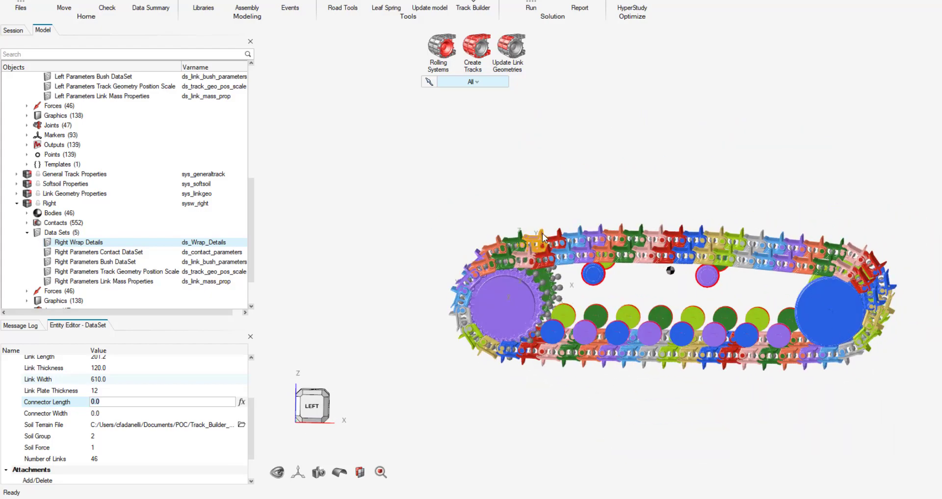
{"action": "scroll", "coordinate": [533, 239], "scroll_direction": "up", "scroll_amount": 5}
{"action": "scroll", "coordinate": [529, 361], "scroll_direction": "up", "scroll_amount": 8}
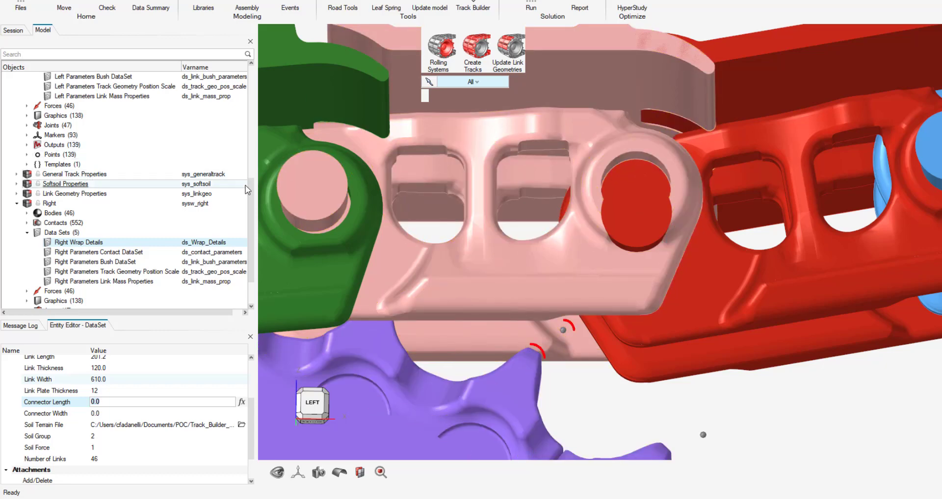
{"action": "scroll", "coordinate": [239, 129], "scroll_direction": "up", "scroll_amount": 4}
{"action": "scroll", "coordinate": [236, 113], "scroll_direction": "up", "scroll_amount": 5}
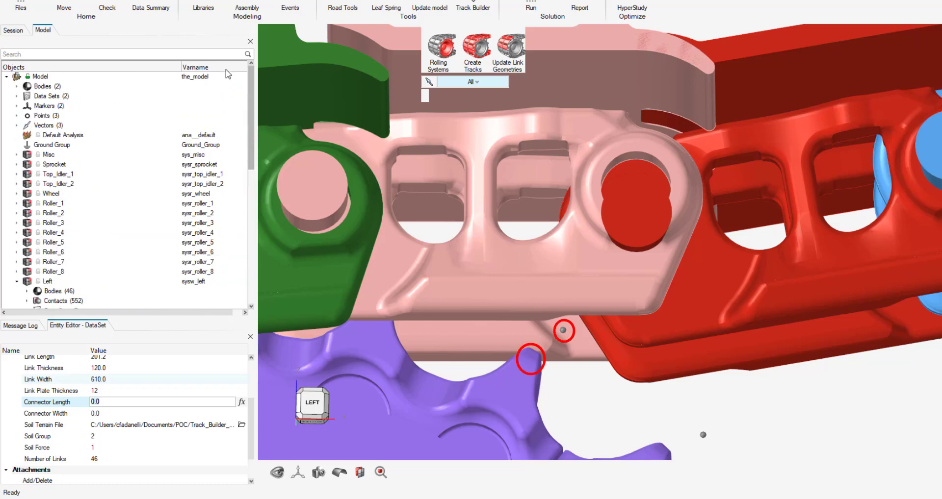
{"action": "left_click", "coordinate": [17, 165]}
{"action": "left_click", "coordinate": [27, 174]}
{"action": "left_click", "coordinate": [37, 193]}
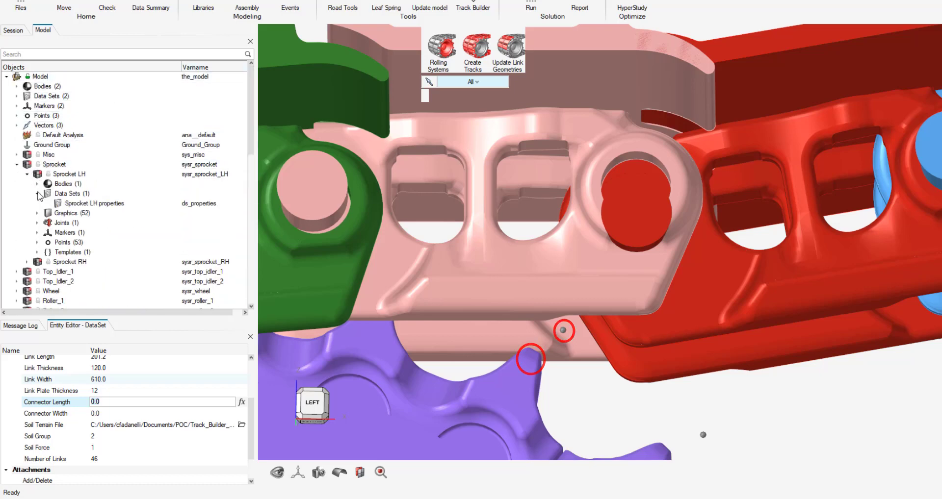
{"action": "left_click", "coordinate": [93, 204]}
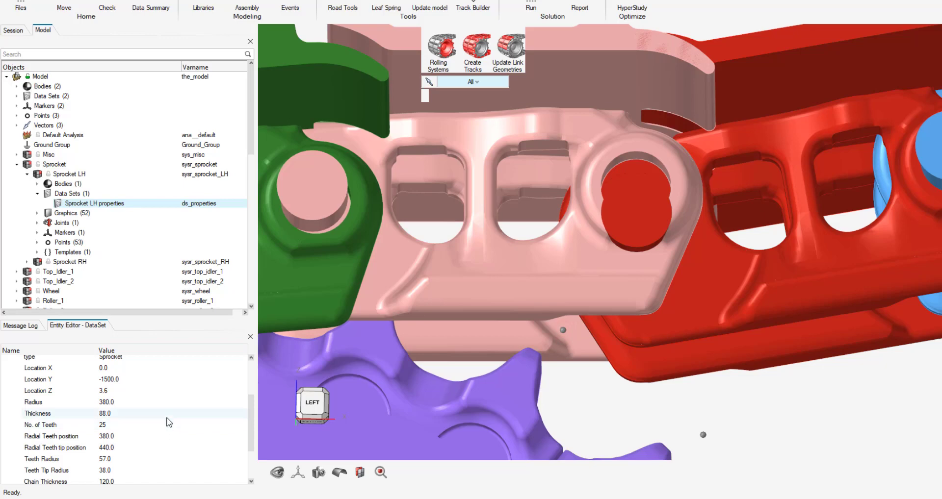
{"action": "left_click", "coordinate": [116, 447]}
{"action": "left_click", "coordinate": [273, 450]}
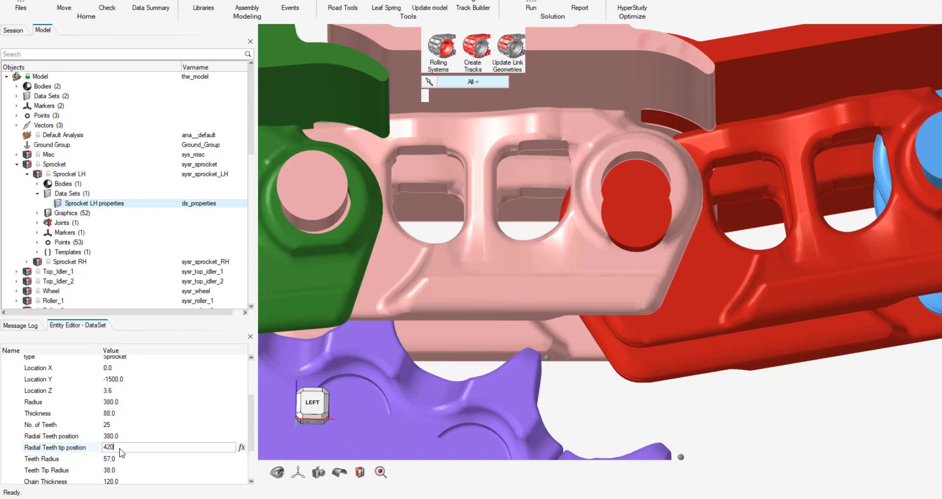
{"action": "key", "text": "Tab"}
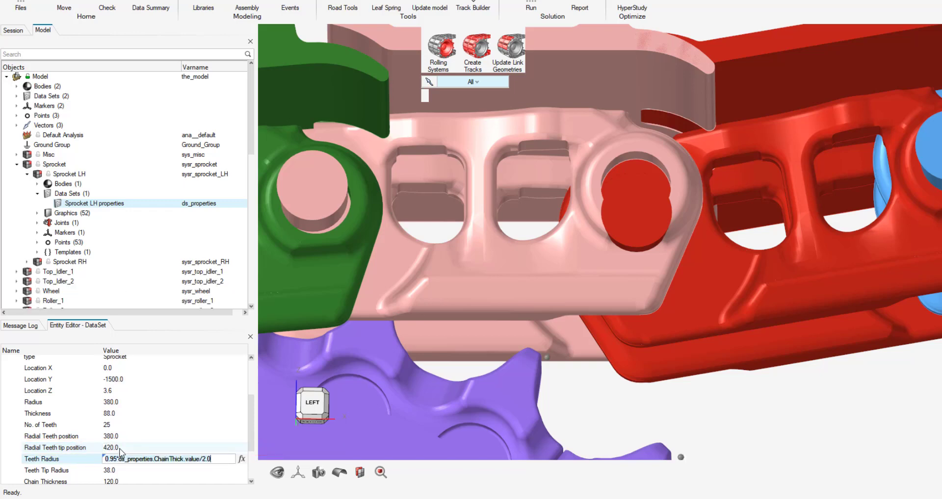
{"action": "left_click", "coordinate": [119, 448]}
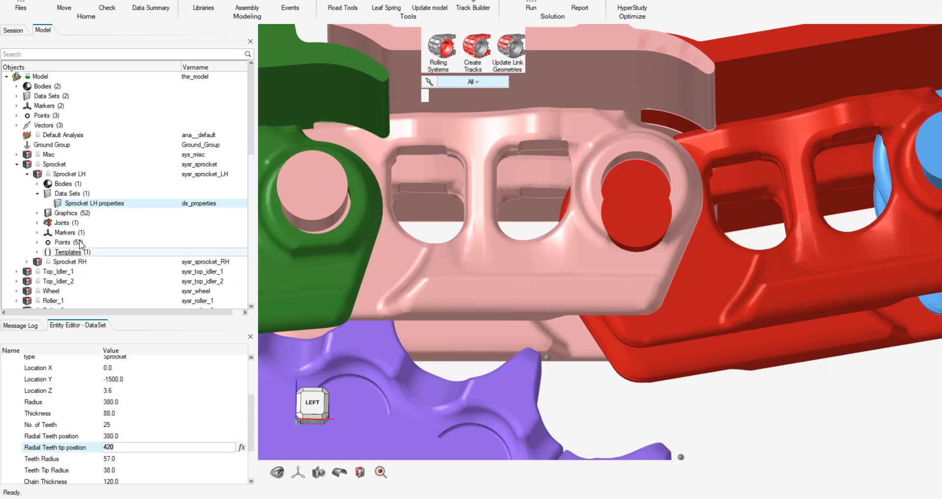
Set the Radial Teeth tip position in the Sprocket RH properties to 420 and collapse the Sprocket system.
{"action": "left_click", "coordinate": [27, 262]}
{"action": "left_click", "coordinate": [37, 281]}
{"action": "left_click", "coordinate": [93, 291]}
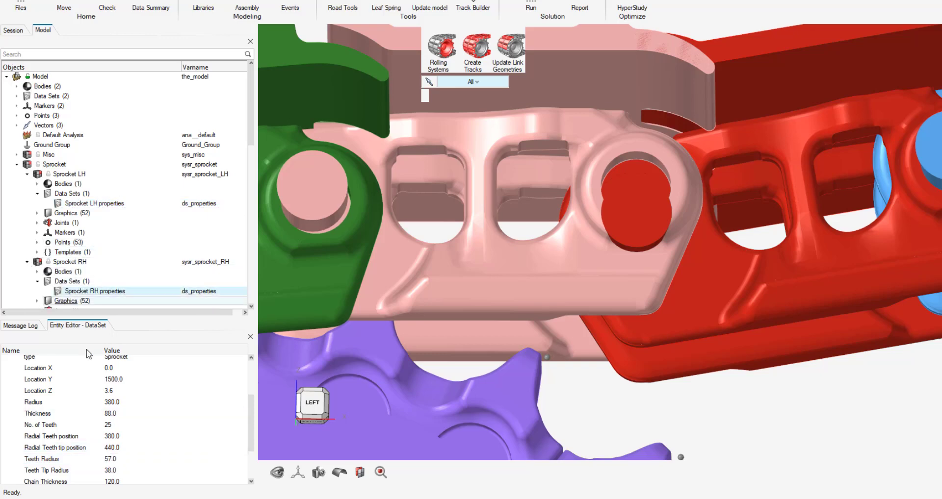
{"action": "left_click", "coordinate": [120, 449]}
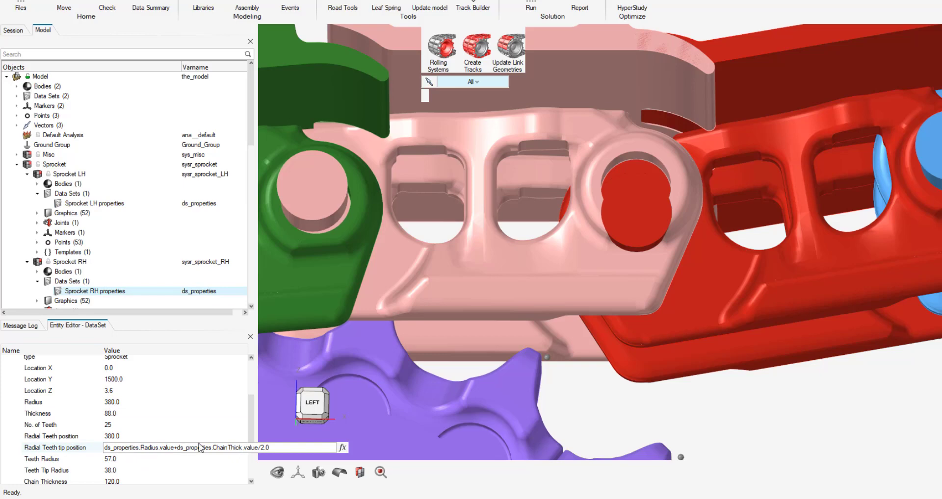
{"action": "left_click", "coordinate": [282, 448]}
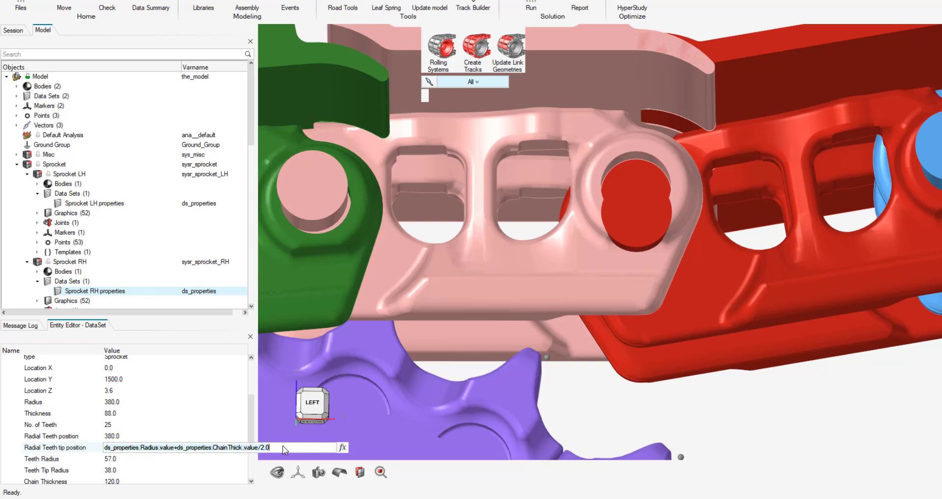
{"action": "key", "text": "ctrl+a"}
{"action": "type", "text": "420"}
{"action": "key", "text": "Return"}
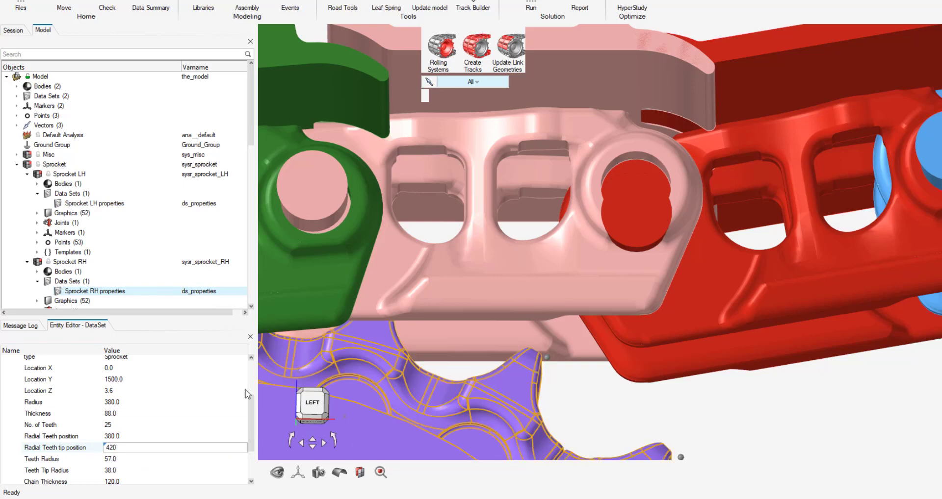
{"action": "left_click", "coordinate": [16, 166]}
Set the mass in the Left Parameters Link Mass Properties data set to 39.
{"action": "scroll", "coordinate": [503, 264], "scroll_direction": "down", "scroll_amount": 10}
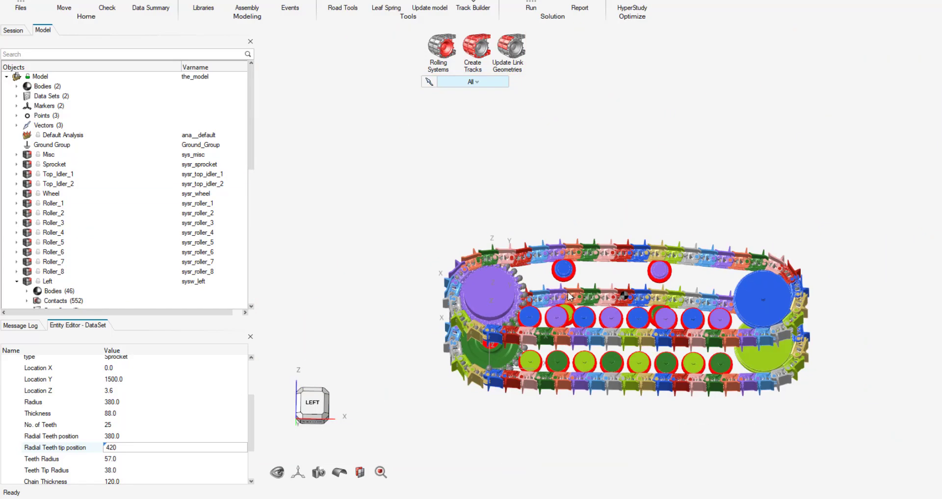
{"action": "middle_click_drag", "start_coordinate": [602, 304], "coordinate": [645, 333]}
{"action": "left_click_drag", "start_coordinate": [251, 156], "coordinate": [256, 204]}
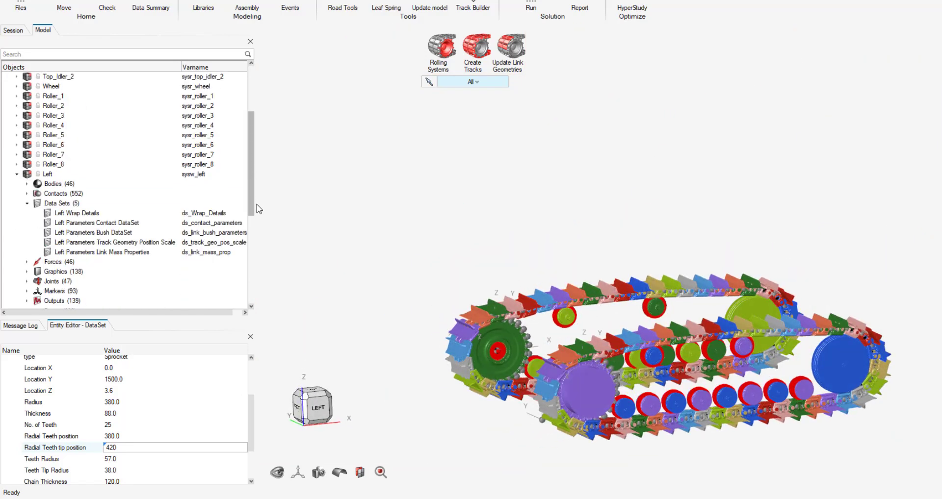
{"action": "double_click", "coordinate": [16, 173]}
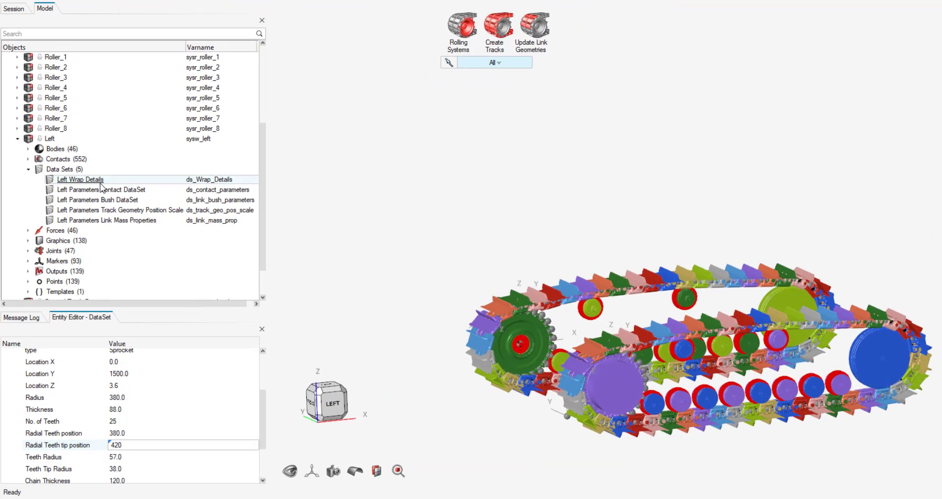
{"action": "left_click", "coordinate": [104, 220]}
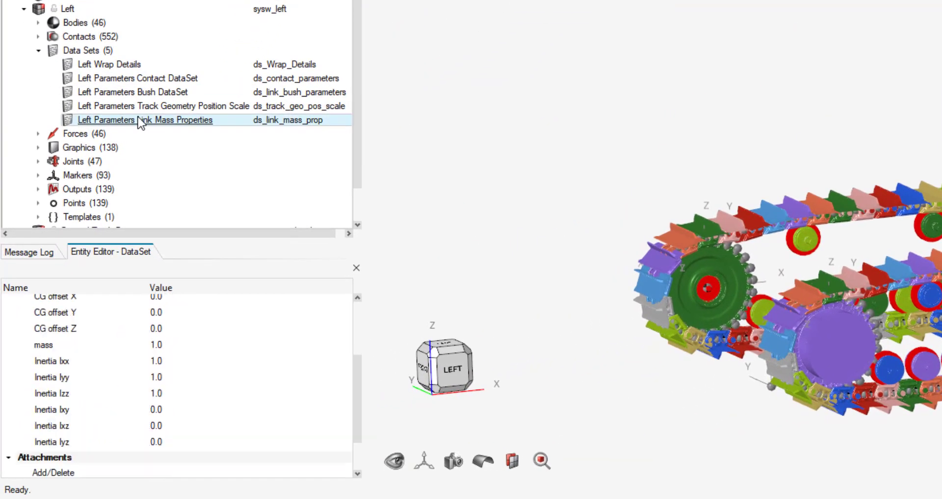
{"action": "left_click_drag", "start_coordinate": [359, 368], "coordinate": [353, 409]}
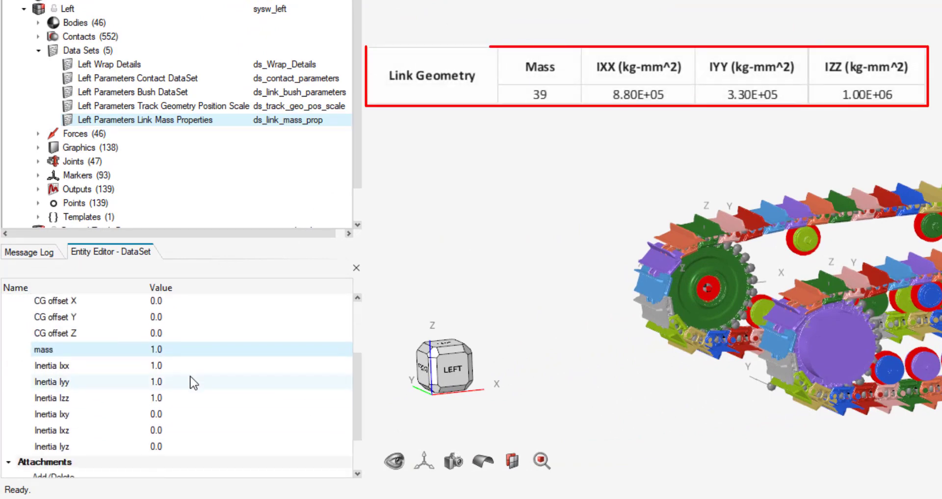
{"action": "left_click", "coordinate": [187, 353]}
{"action": "key", "text": "Tab"}
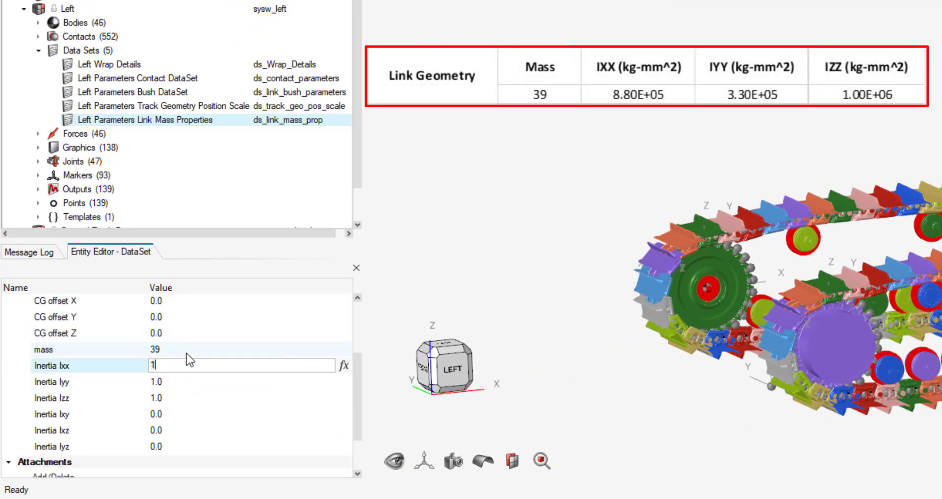
Set the left link inertias to 8.8e5 for Ixx, 3.3e5 for Iyy and 1e6 for Izz.
{"action": "type", "text": "8.8e5"}
{"action": "key", "text": "Tab"}
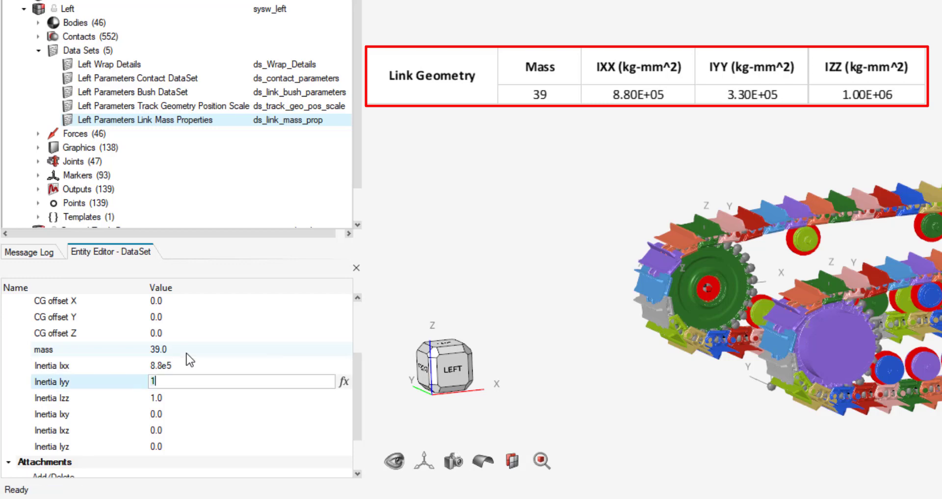
{"action": "key", "text": "Tab"}
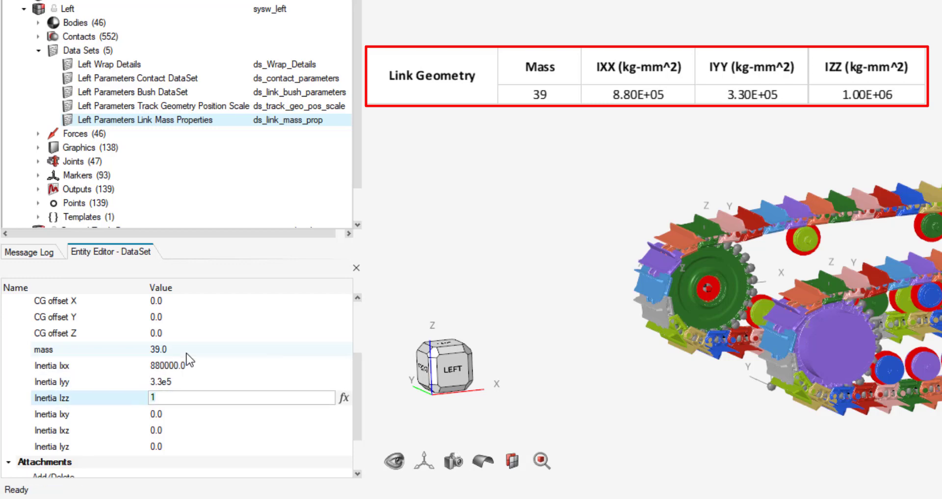
{"action": "type", "text": "1e"}
{"action": "type", "text": "6"}
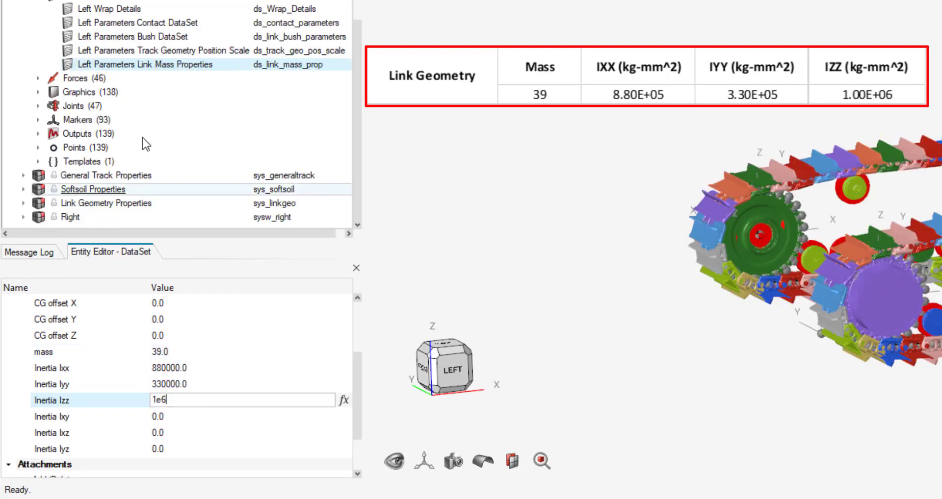
Set the Link Thickness in the Left Wrap Details data set to 80.
{"action": "left_click", "coordinate": [105, 10]}
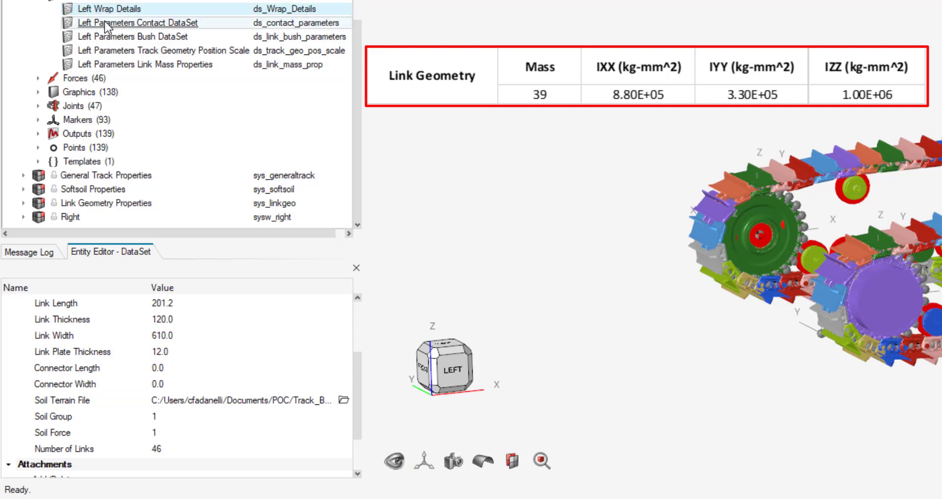
{"action": "left_click", "coordinate": [172, 315]}
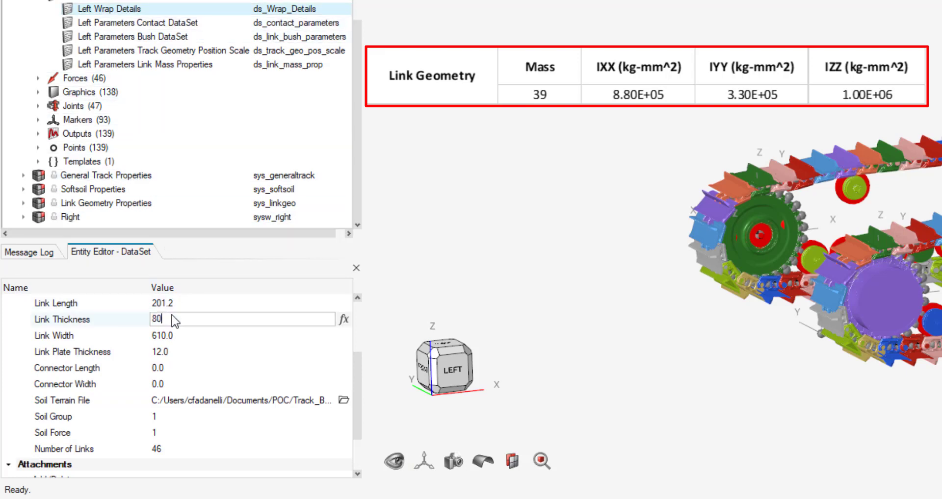
{"action": "key", "text": "Tab"}
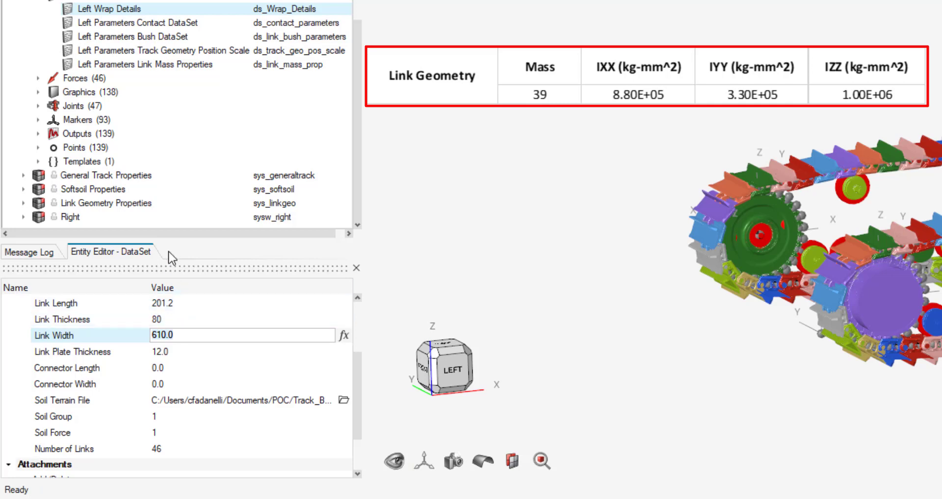
Set the mass in the Right Parameters Link Mass Properties data set to 39.
{"action": "double_click", "coordinate": [71, 217]}
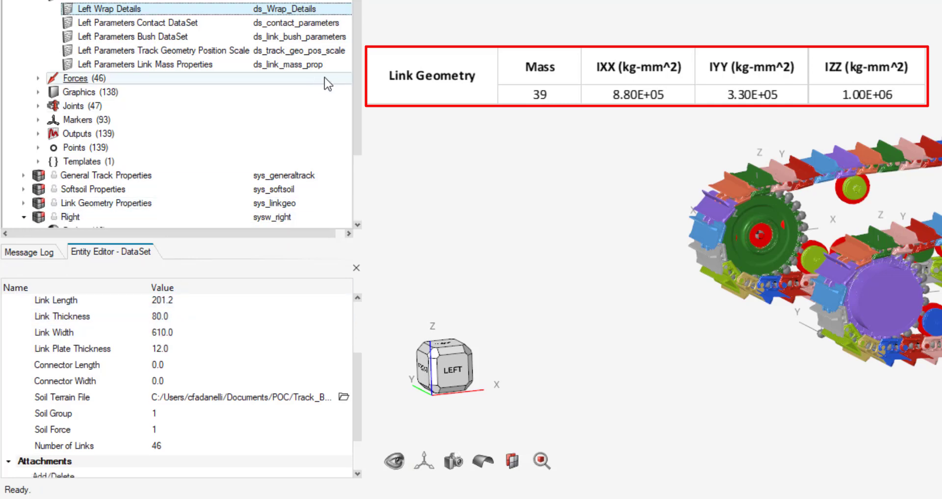
{"action": "left_click_drag", "start_coordinate": [359, 69], "coordinate": [364, 145]}
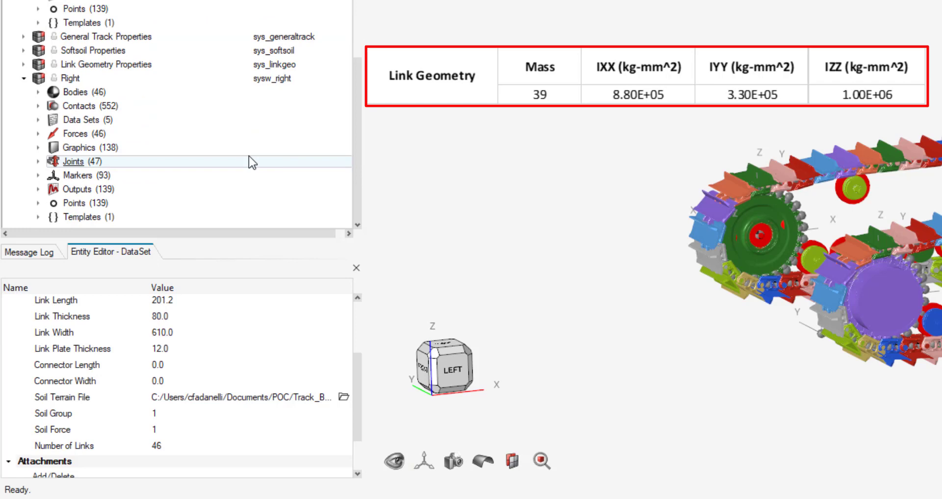
{"action": "left_click", "coordinate": [38, 120]}
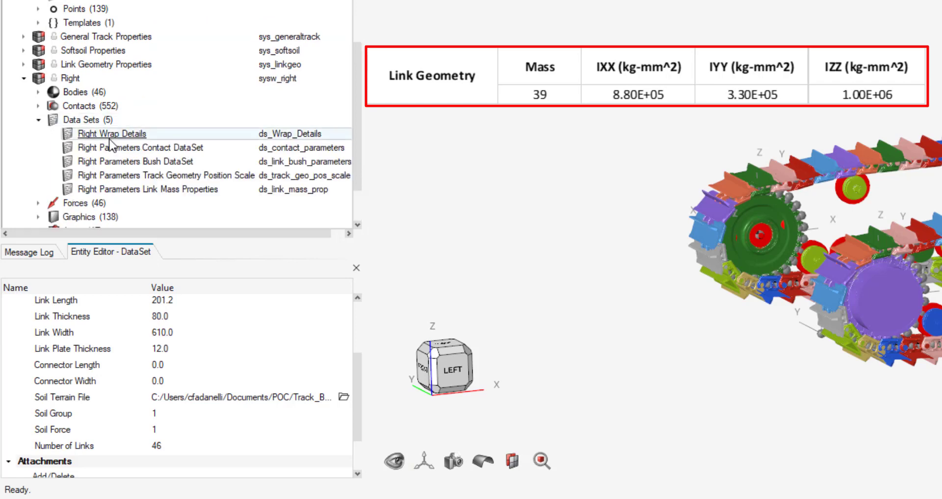
{"action": "left_click", "coordinate": [186, 194]}
{"action": "left_click", "coordinate": [172, 349]}
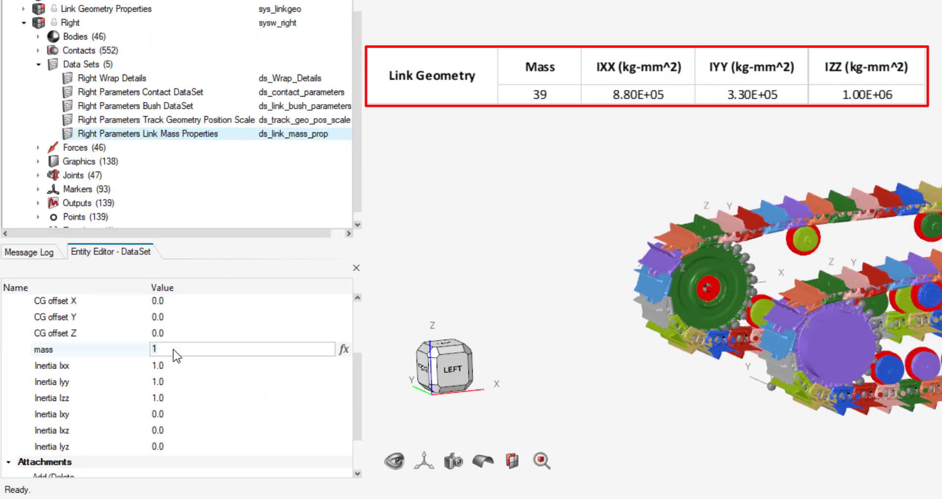
{"action": "type", "text": "39"}
{"action": "key", "text": "Tab"}
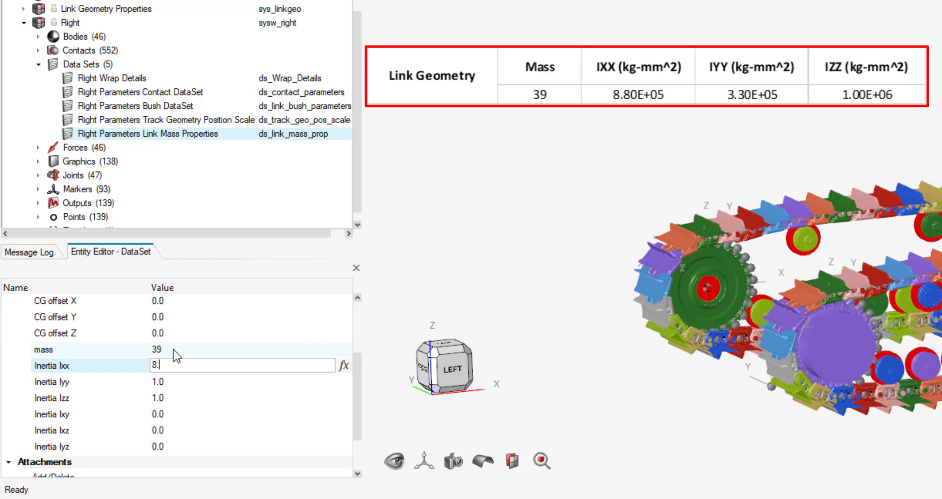
Set the right link inertias to 8.8e5 for Ixx, 3.3e5 for Iyy and 1e6 for Izz.
{"action": "type", "text": "8.8e5"}
{"action": "key", "text": "Tab"}
{"action": "type", "text": "3.3e5"}
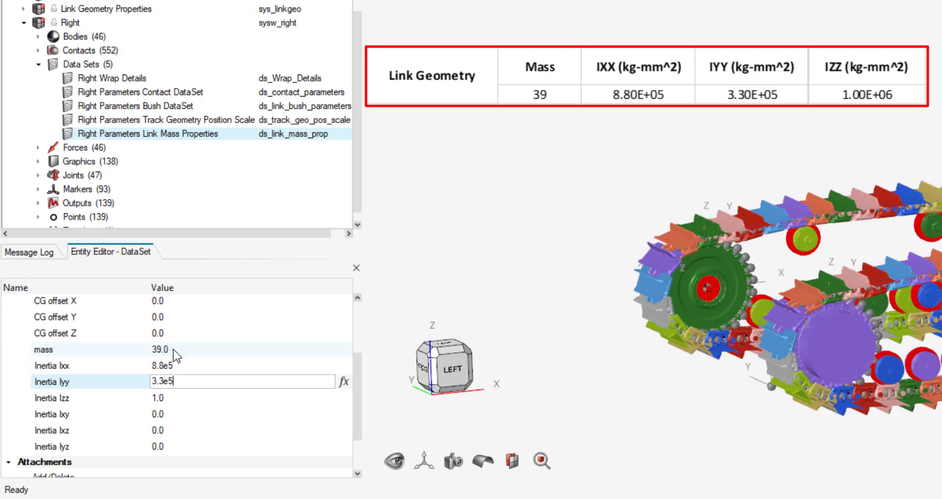
{"action": "key", "text": "Tab"}
{"action": "type", "text": "1e6"}
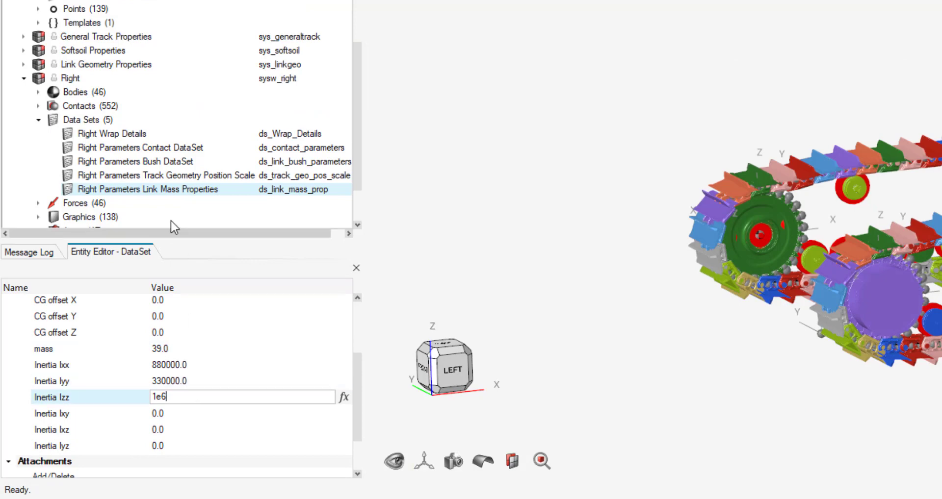
Set the Link Thickness in the Right Wrap Details data set to 80 and select the top-level Model.
{"action": "left_click", "coordinate": [125, 135]}
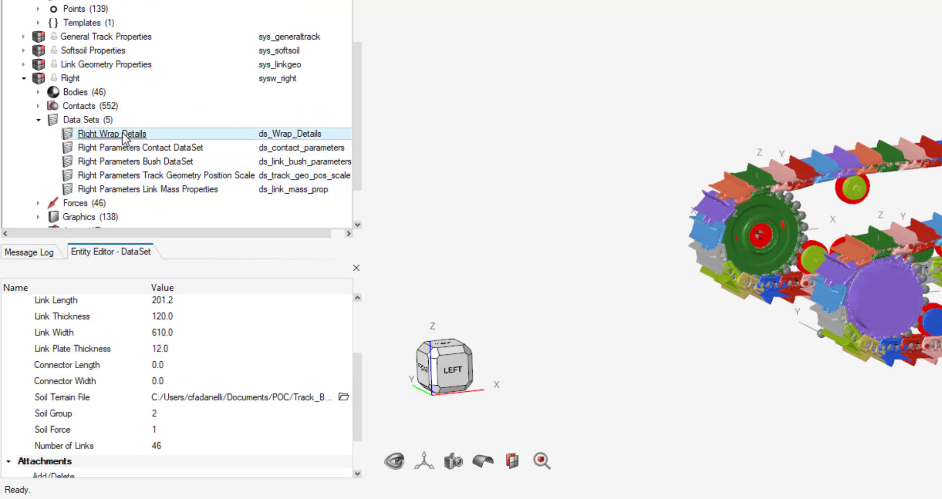
{"action": "left_click", "coordinate": [161, 317]}
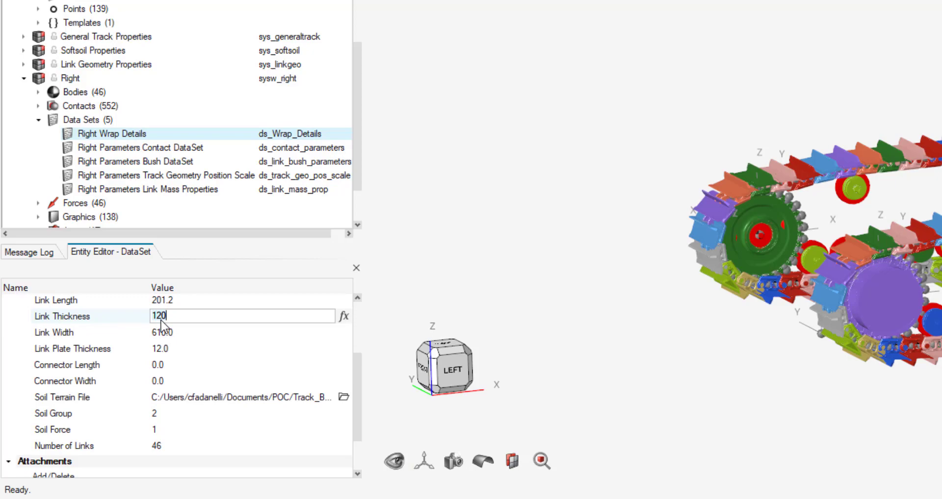
{"action": "type", "text": "80"}
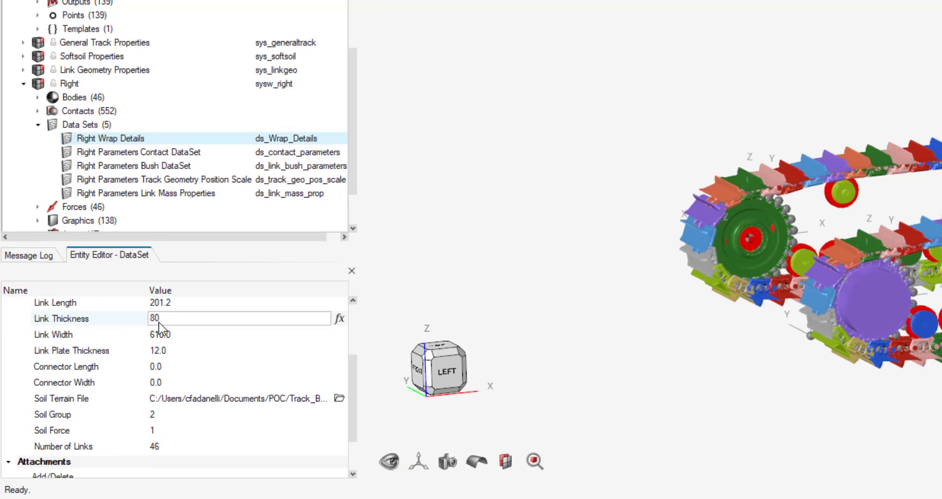
{"action": "key", "text": "Tab"}
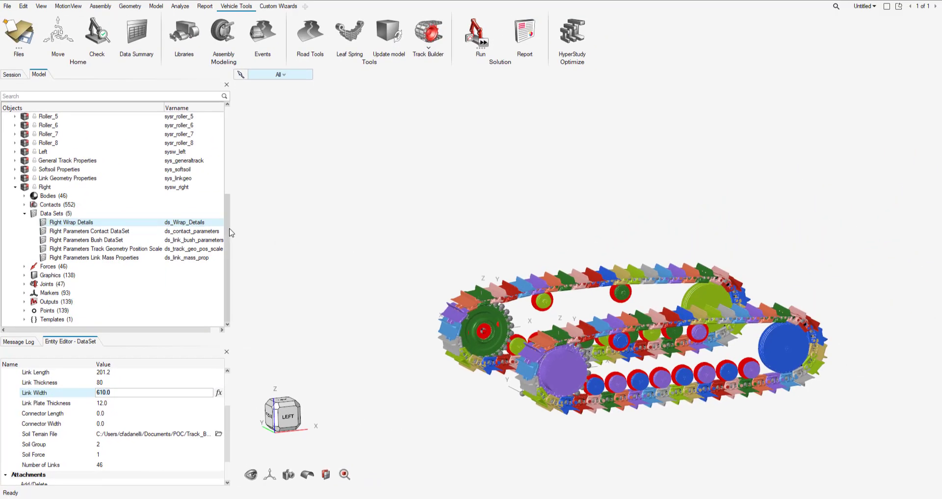
{"action": "scroll", "coordinate": [234, 231], "scroll_direction": "up", "scroll_amount": 6}
{"action": "left_click", "coordinate": [98, 117]}
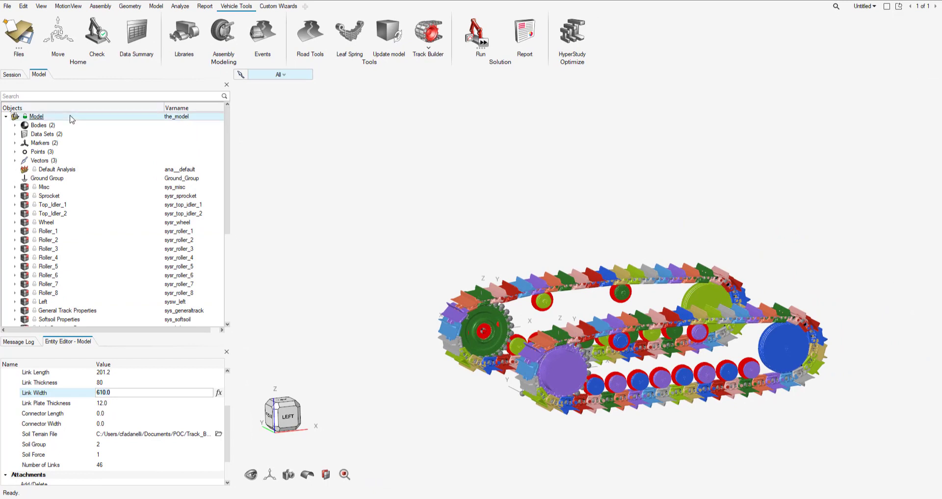